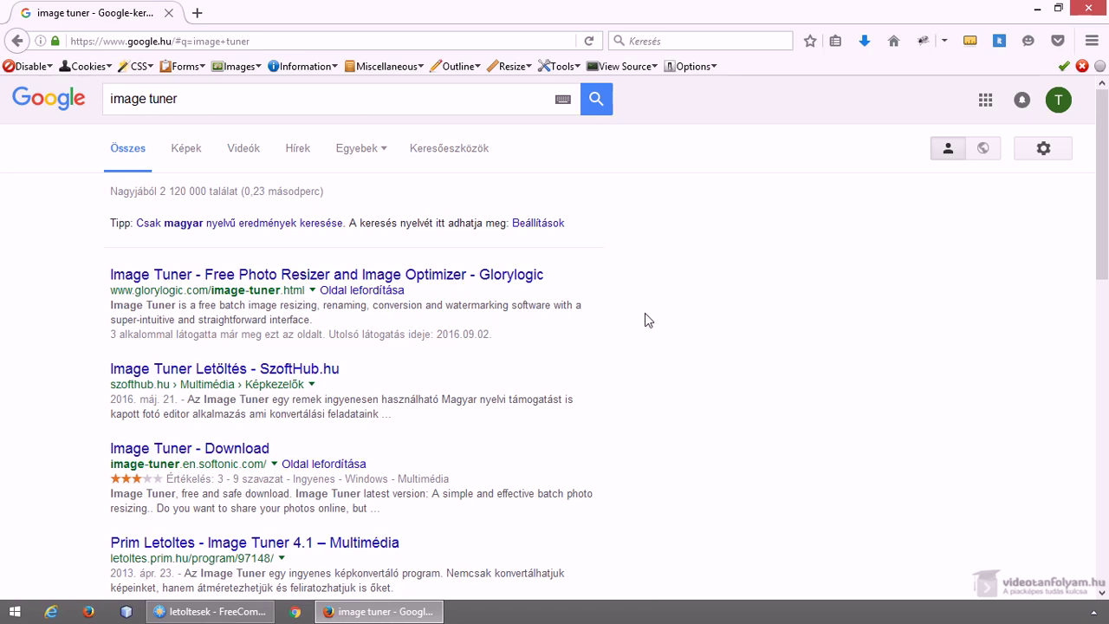
Open Glorylogic's Image Tuner page from the search results, then download and save the Free Edition installer.
left_click(231, 105)
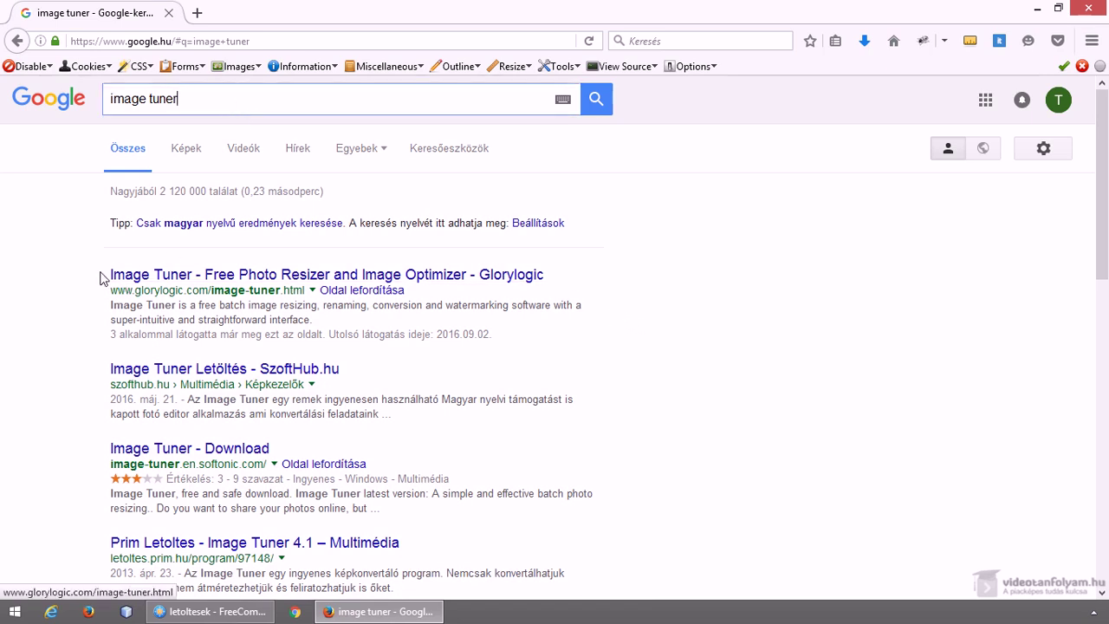
left_click(266, 282)
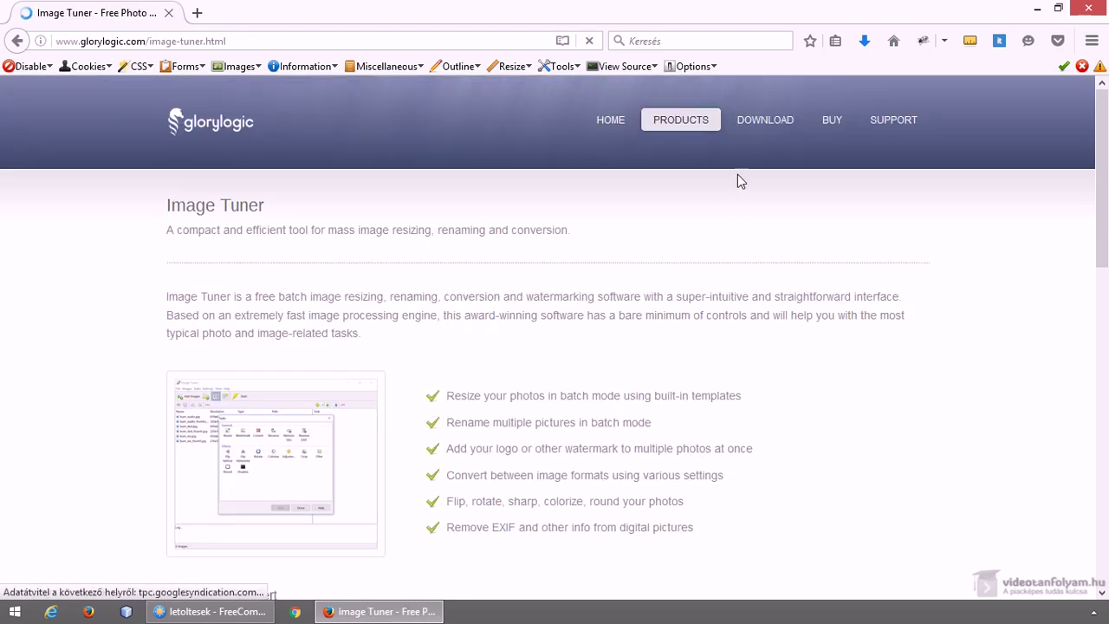
left_click(747, 129)
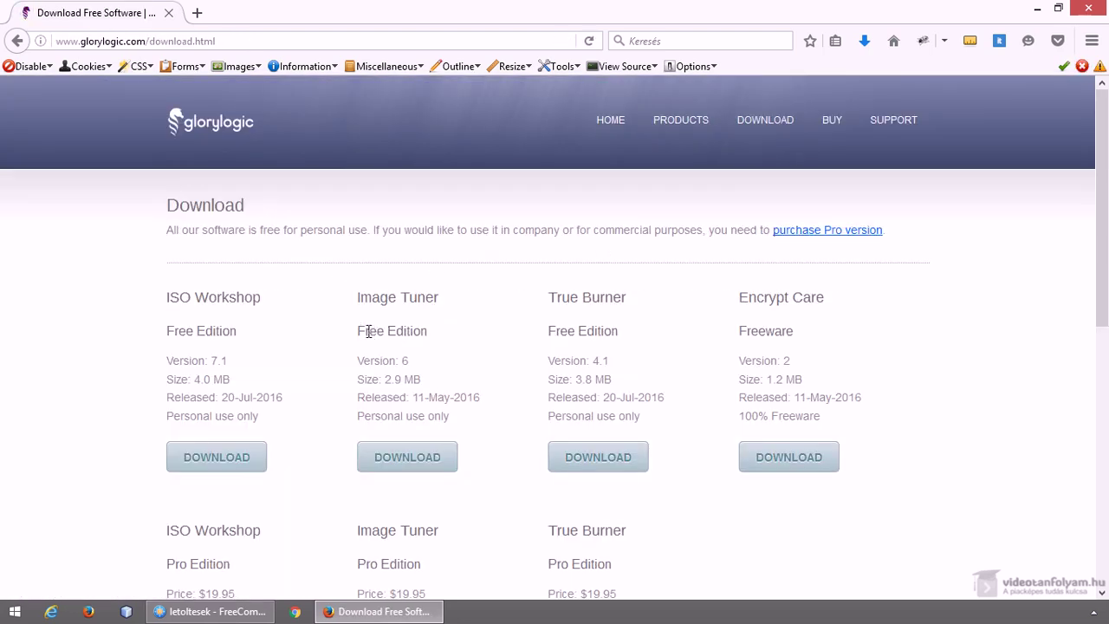
left_click(397, 457)
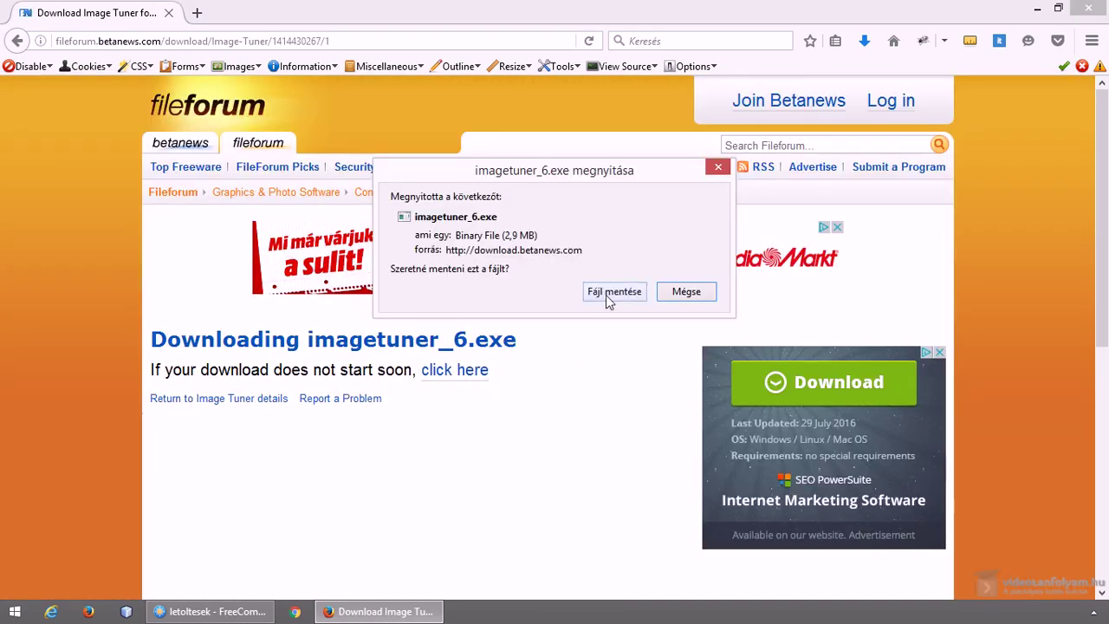
left_click(608, 291)
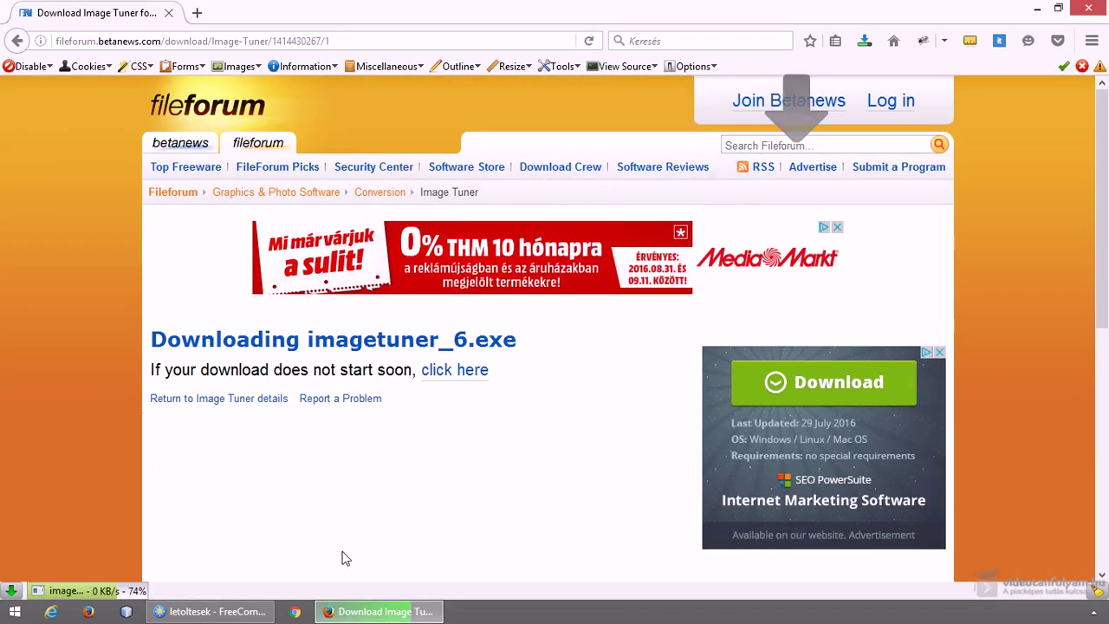
Switch to FreeCommander, run the downloaded imagetuner_6.exe from C:\letoltesek, allow it to run and bring up its setup wizard.
left_click(244, 611)
left_click(91, 201)
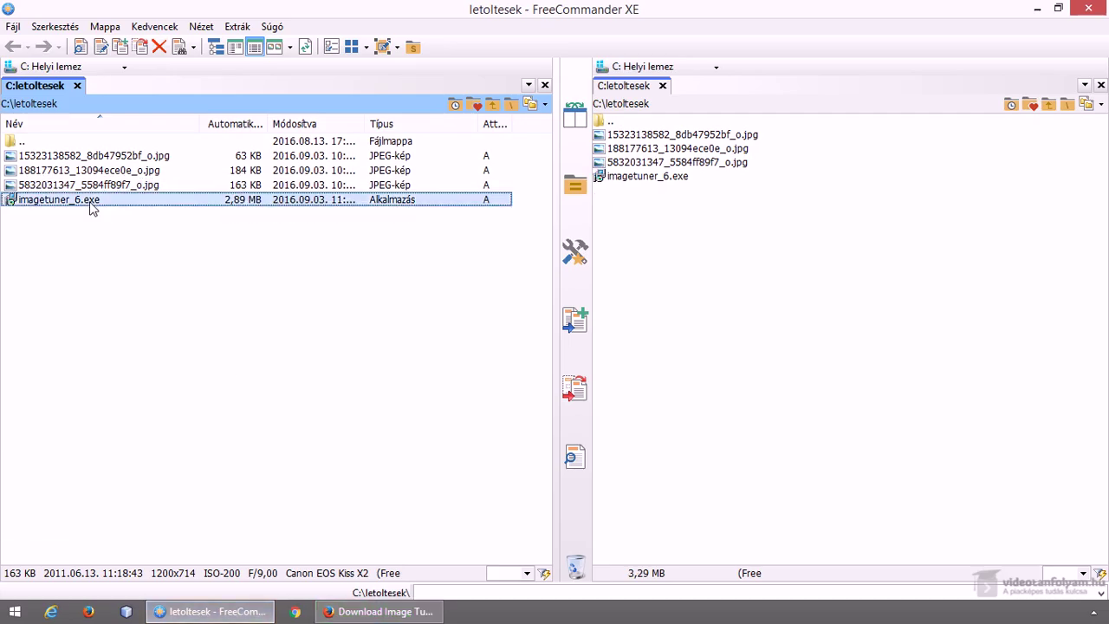
double_click(123, 203)
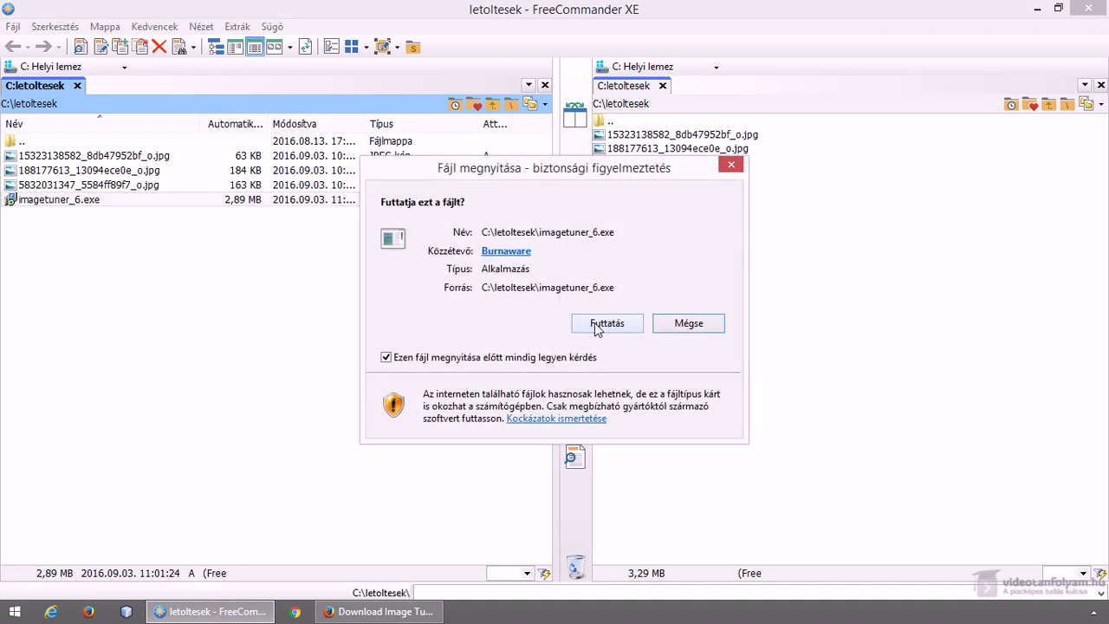
left_click(594, 326)
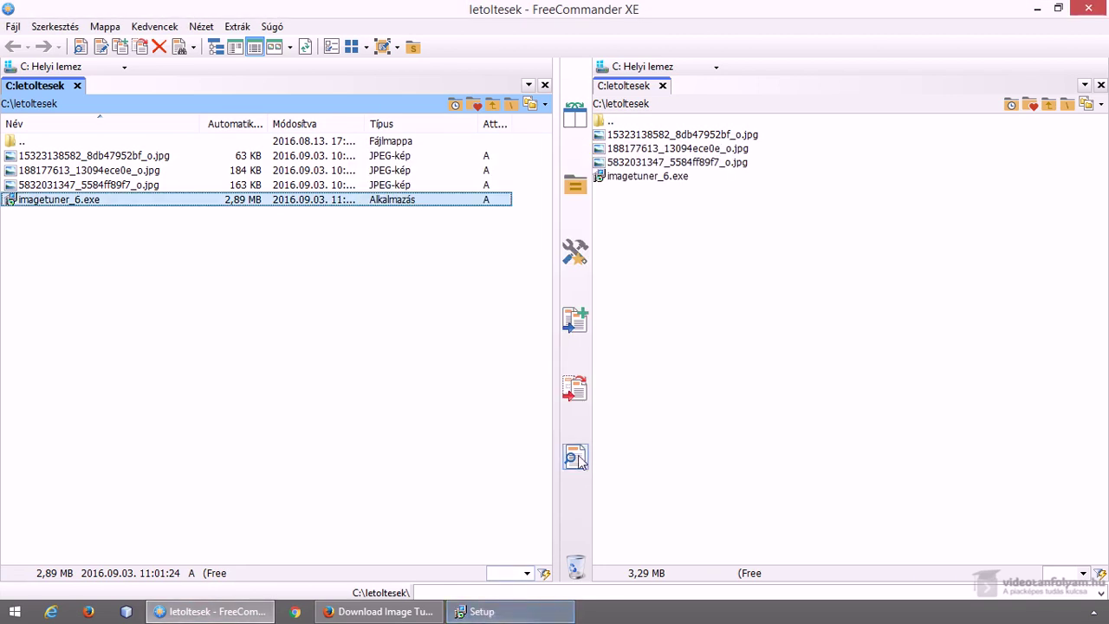
left_click(483, 612)
Accept the license agreement, install Image Tuner with the default folder and shortcut settings, and launch it when finishing setup.
left_click(646, 437)
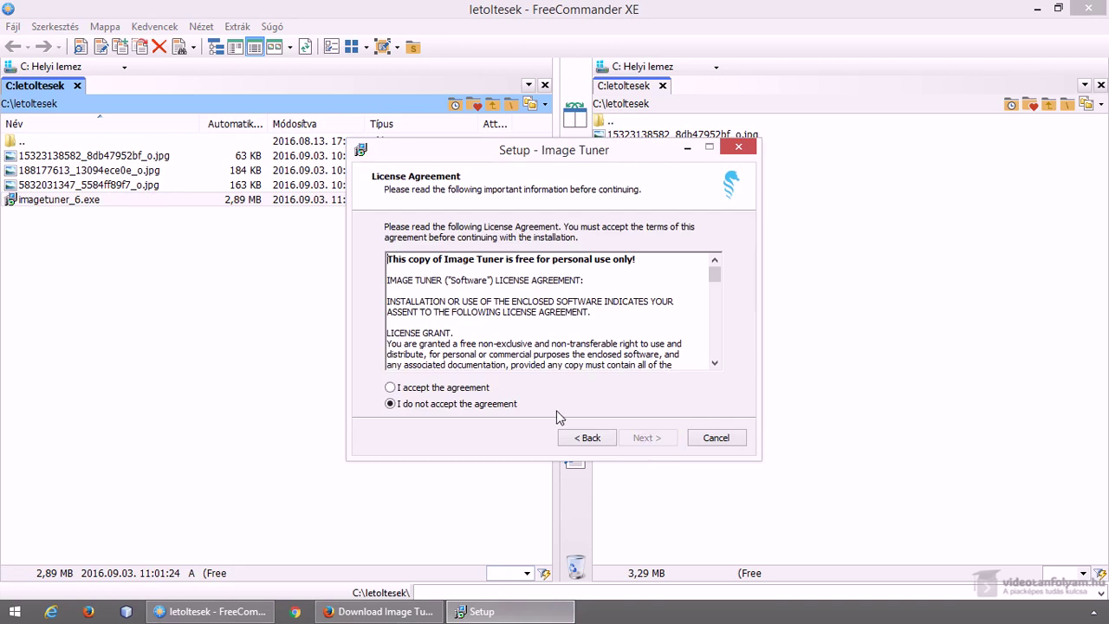
left_click(483, 390)
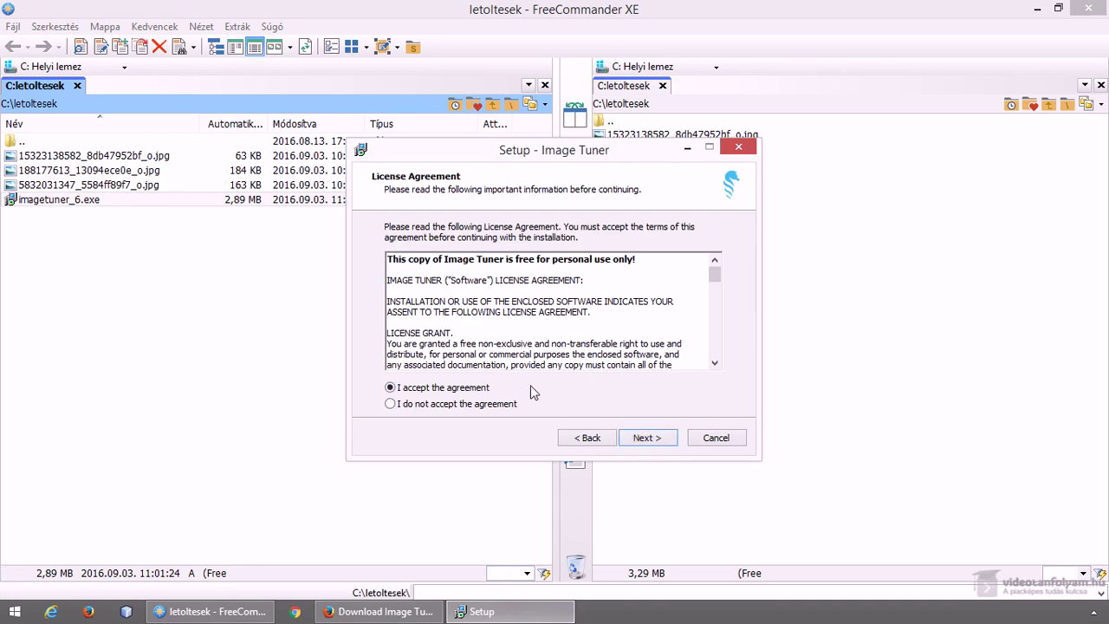
left_click(648, 438)
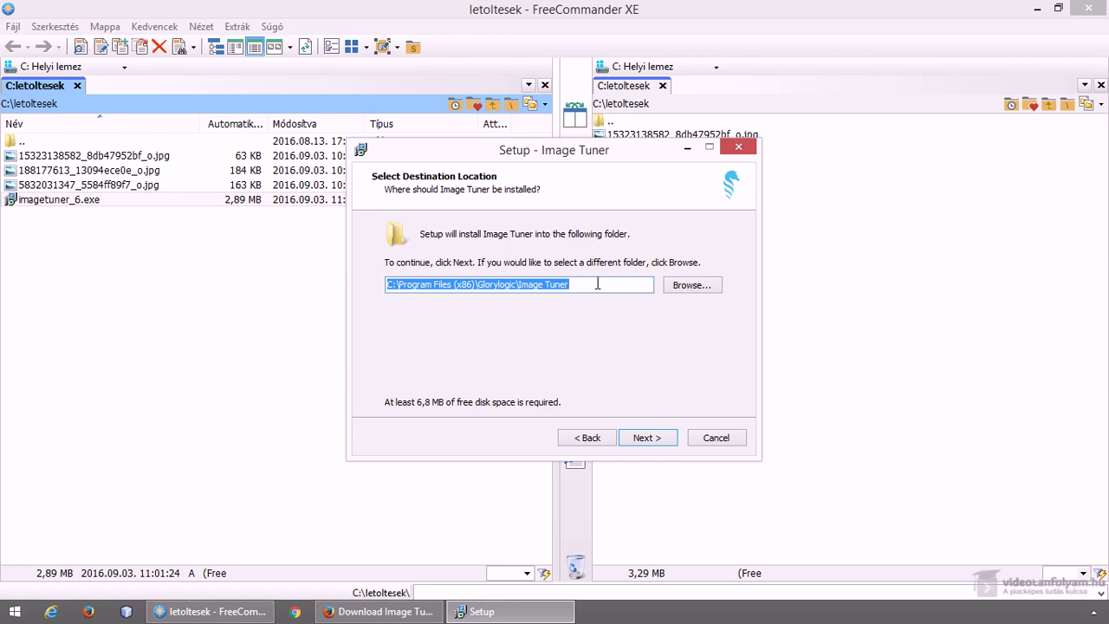
left_click(644, 439)
left_click(642, 439)
left_click(643, 439)
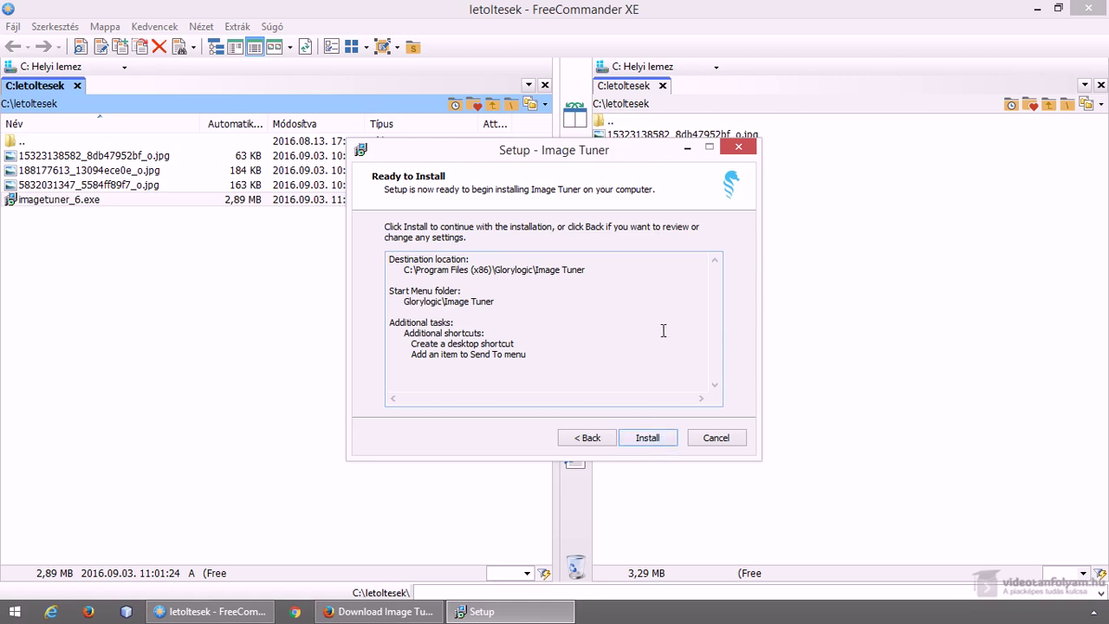
left_click(647, 437)
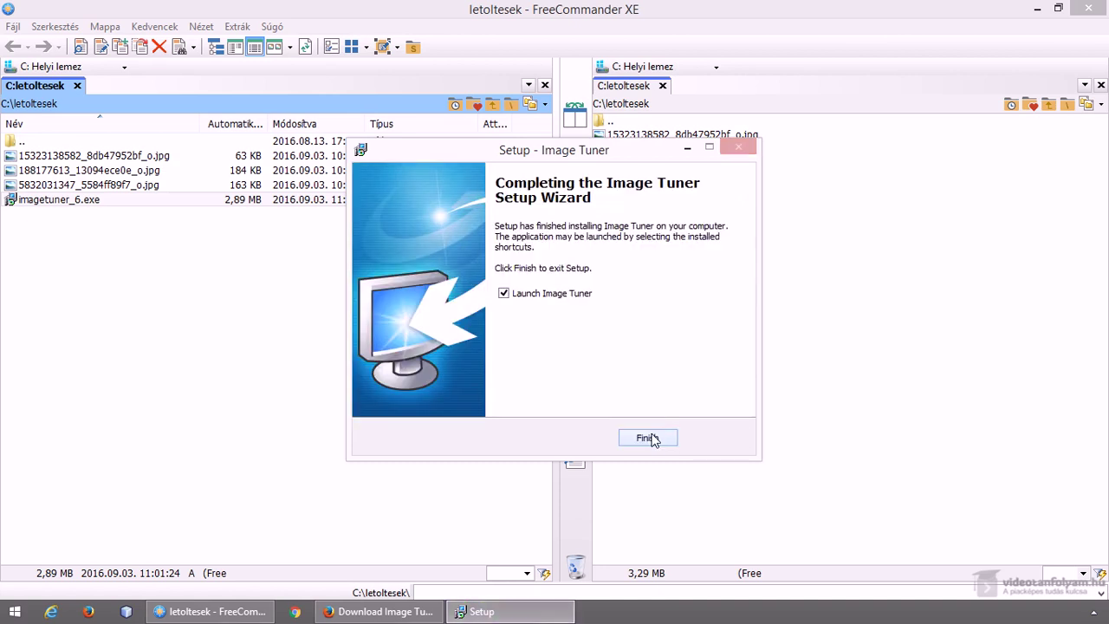
left_click(649, 438)
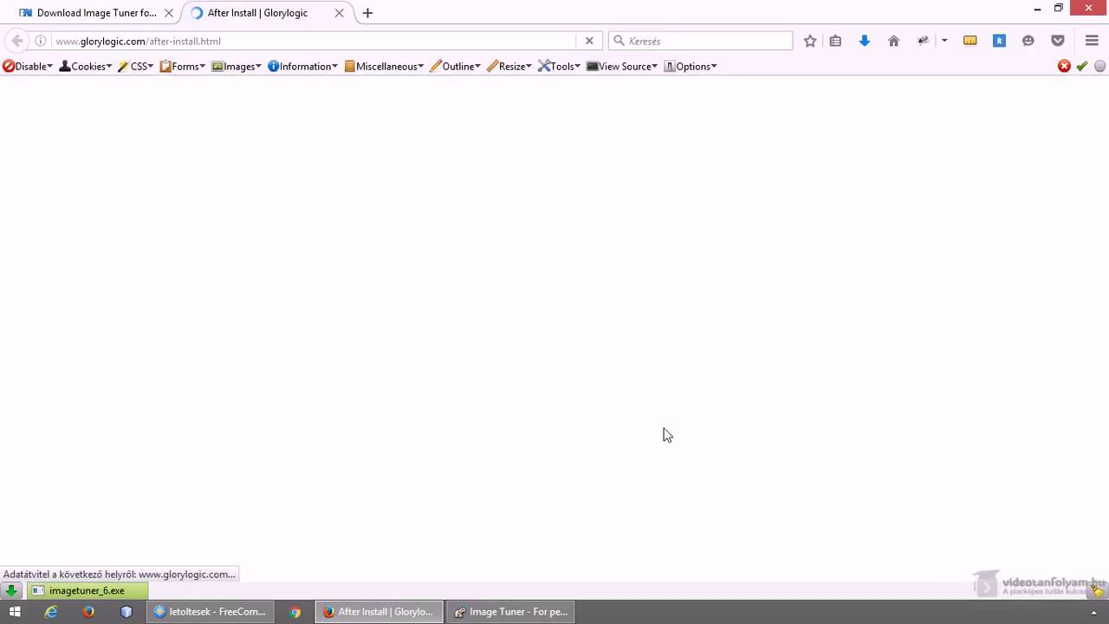
Add the three JPEG photos from C:\letoltesek in FreeCommander to Image Tuner's image list.
left_click(505, 611)
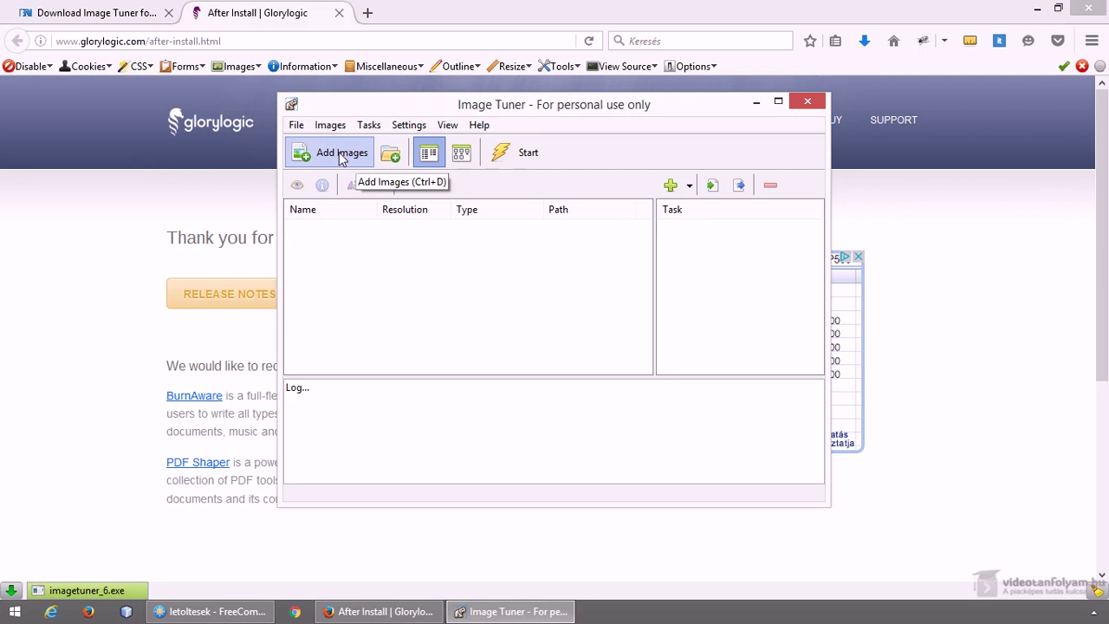
left_click(211, 611)
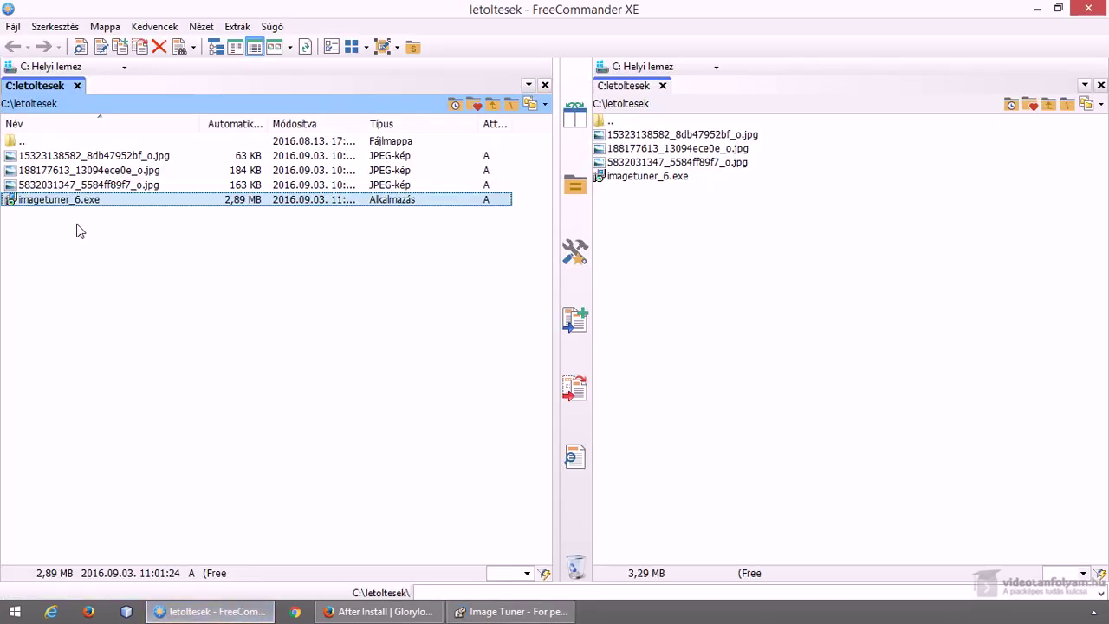
left_click(80, 160)
left_click(73, 184, "shift")
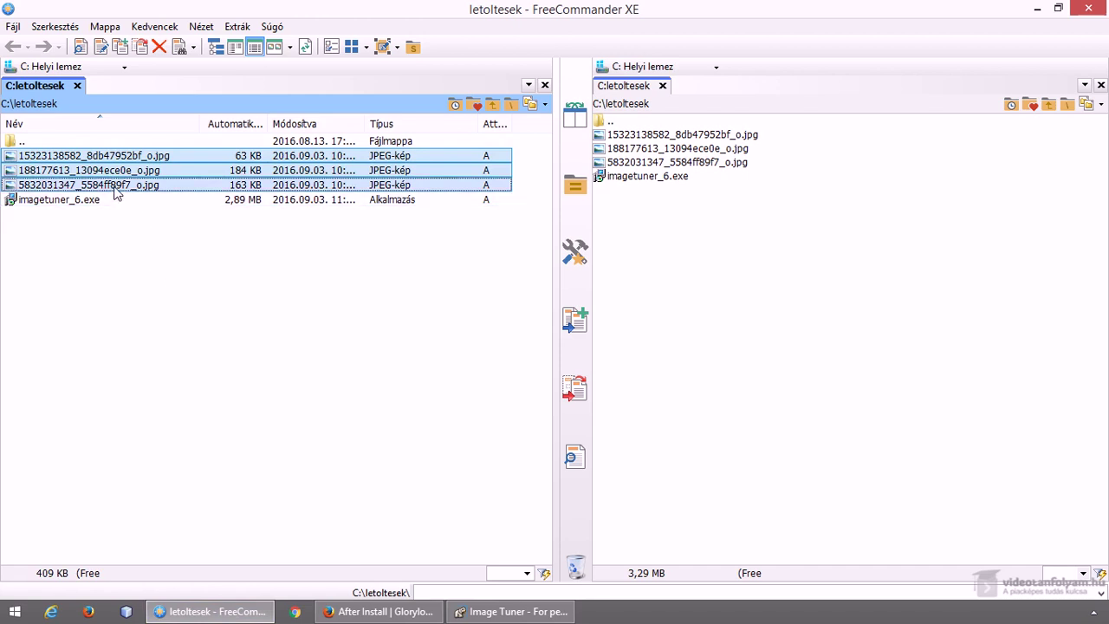
left_click_drag(116, 192, 474, 306)
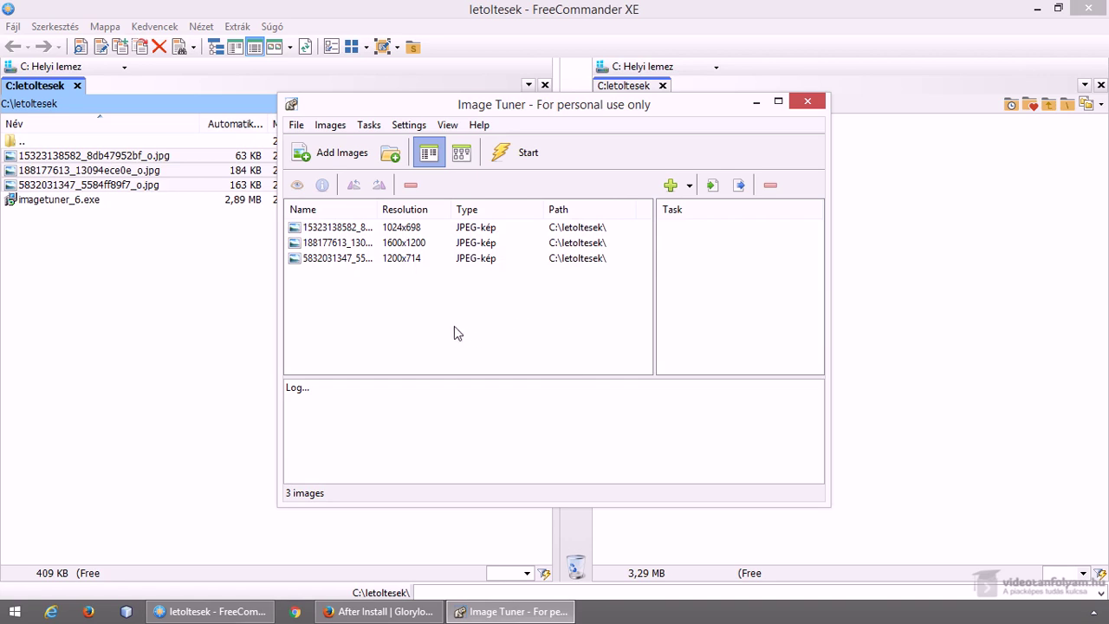
Examine which image file types can be added in the file selection dialog, then dismiss it without adding any.
left_click(355, 163)
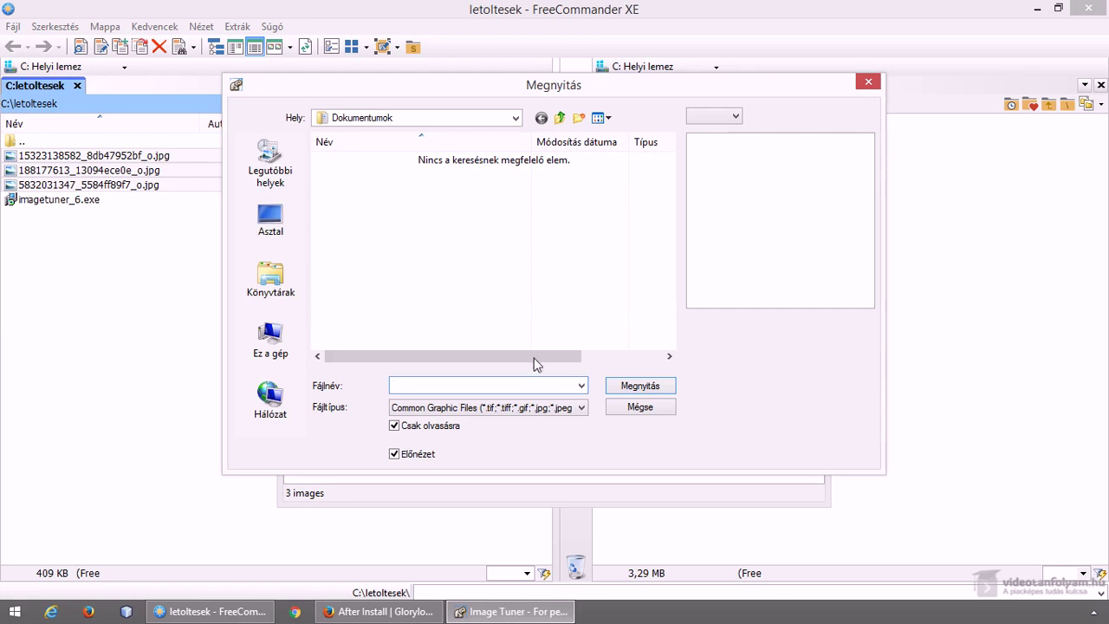
left_click(536, 410)
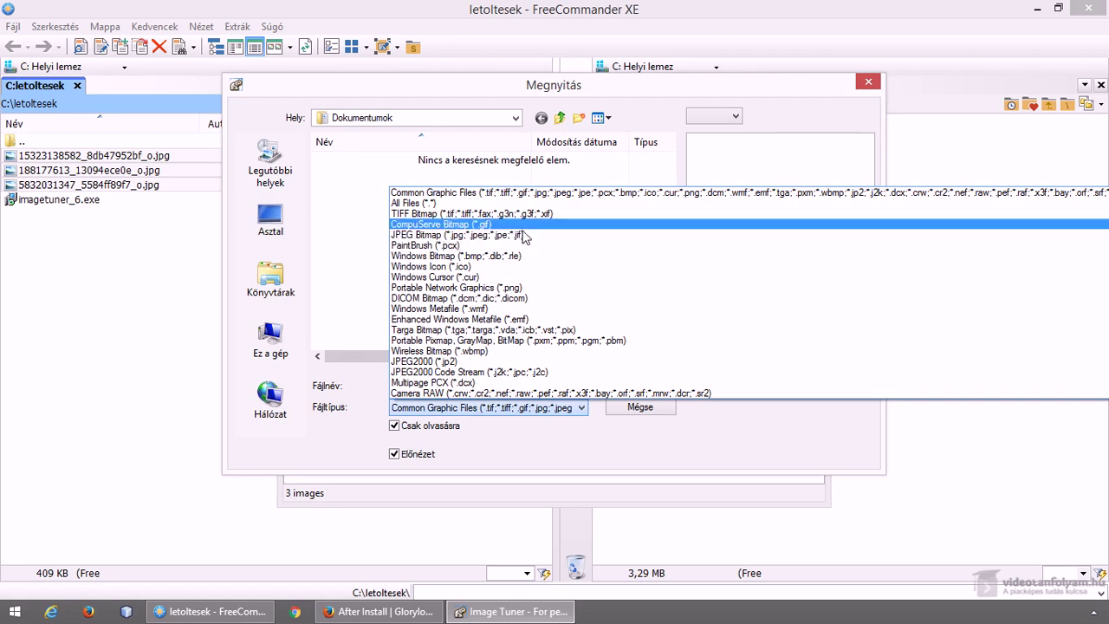
left_click(372, 279)
left_click(658, 406)
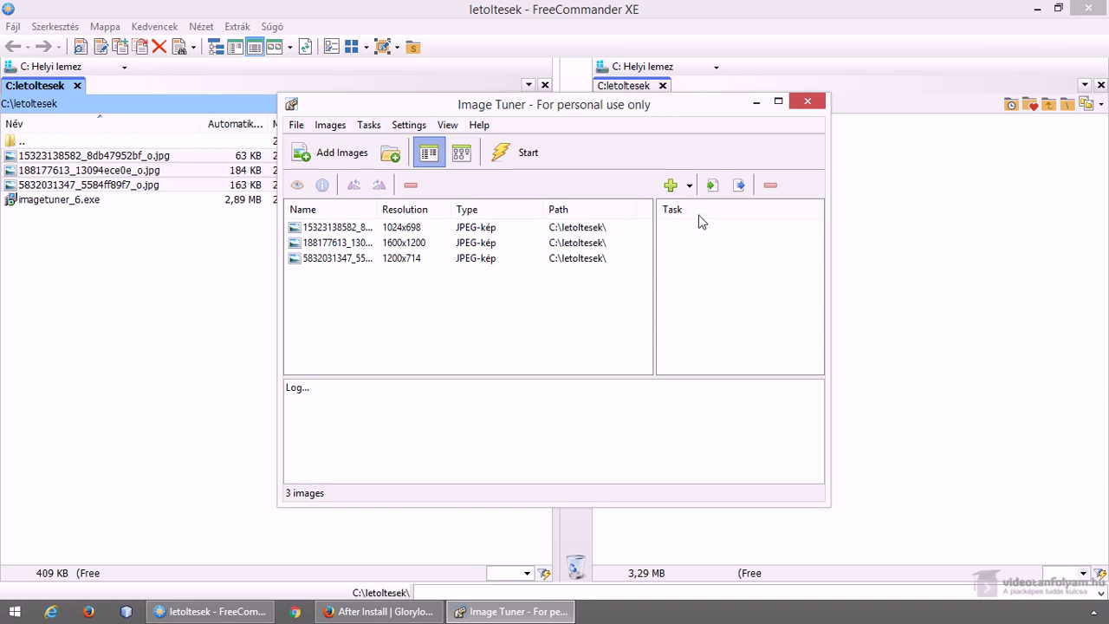
Add a Round effect task with round width and round height both set to 10.
left_click(672, 186)
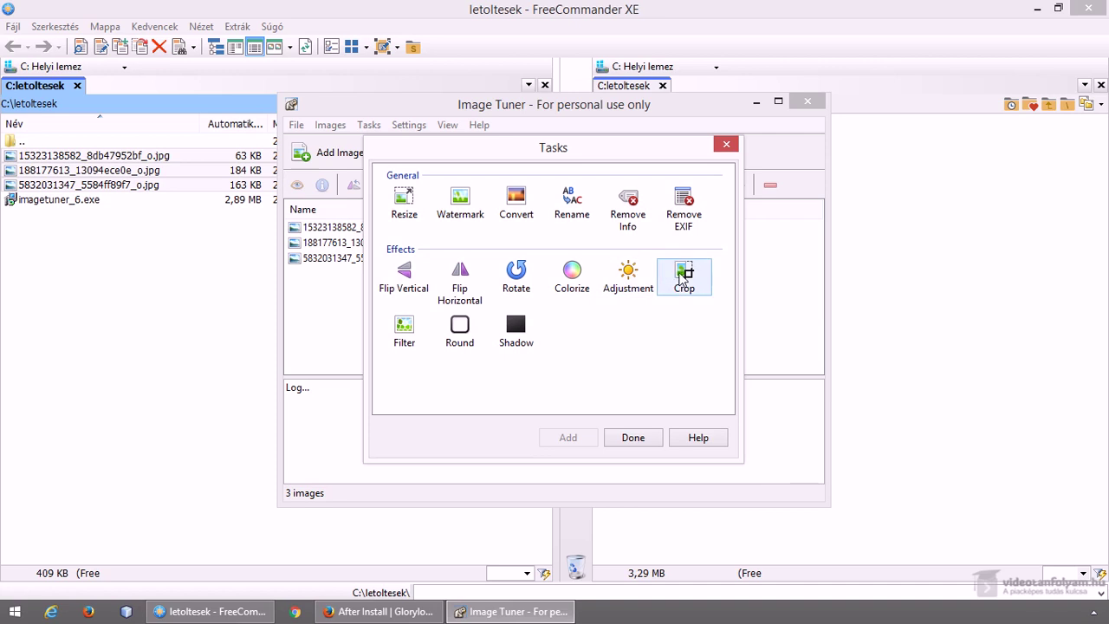
left_click(463, 329)
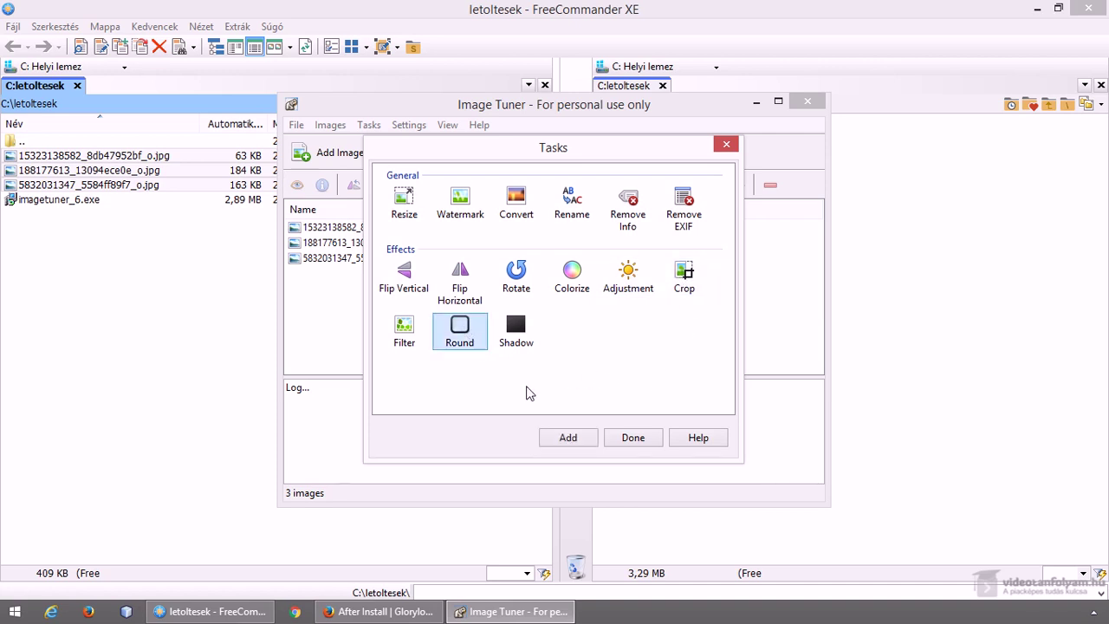
left_click(405, 338)
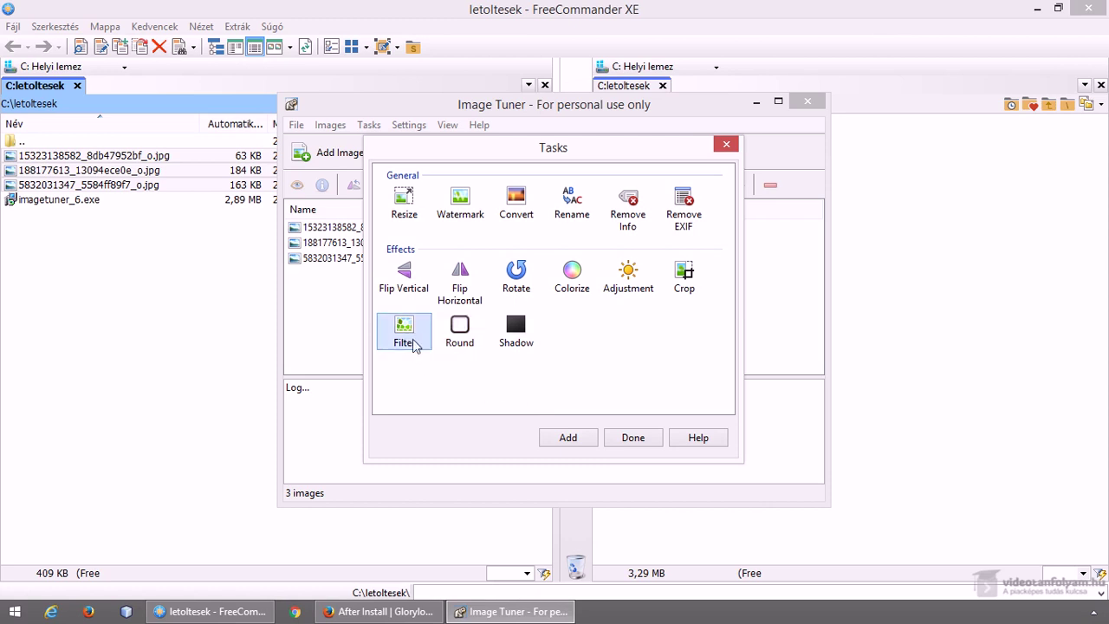
left_click(460, 343)
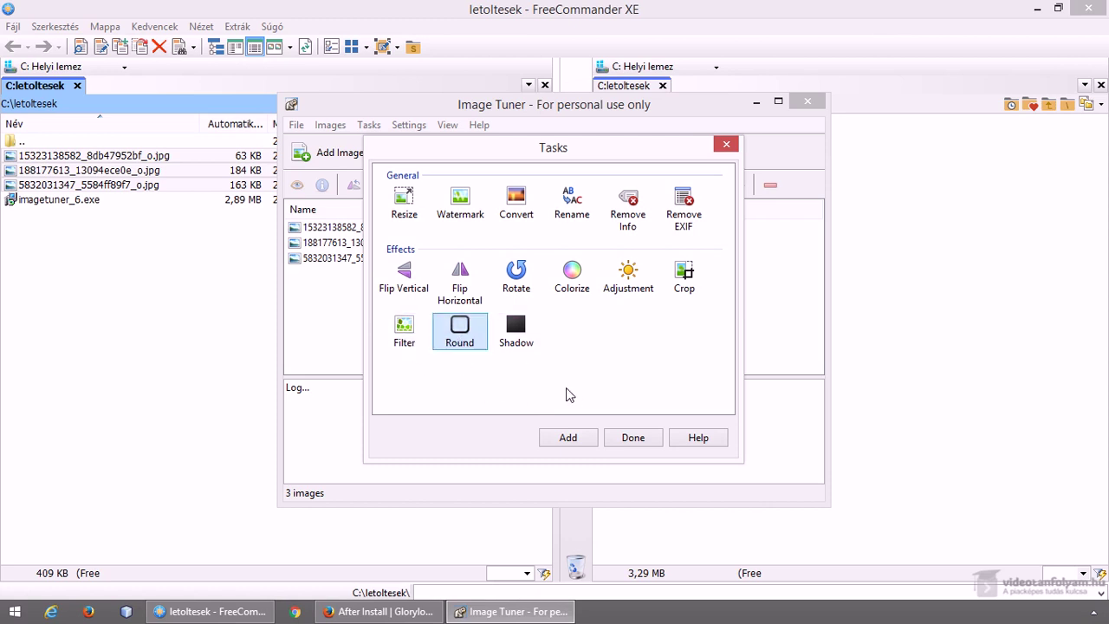
left_click(569, 439)
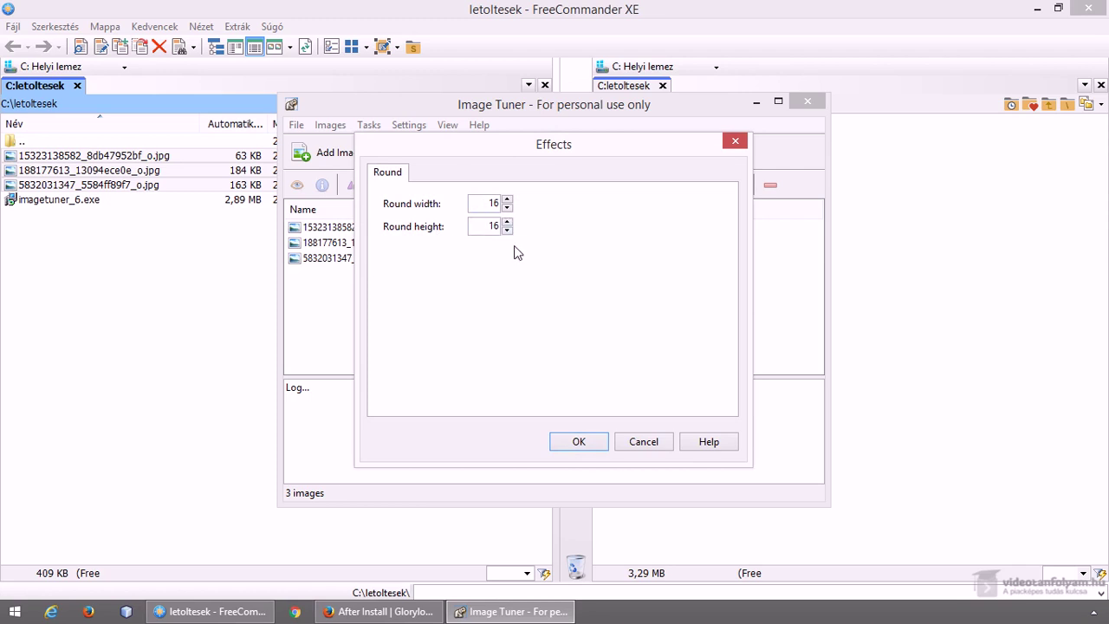
double_click(493, 205)
double_click(491, 225)
type("10")
left_click(578, 441)
Add a Convert task with PNG Format (*.png) as the output format.
left_click_drag(564, 161, 612, 165)
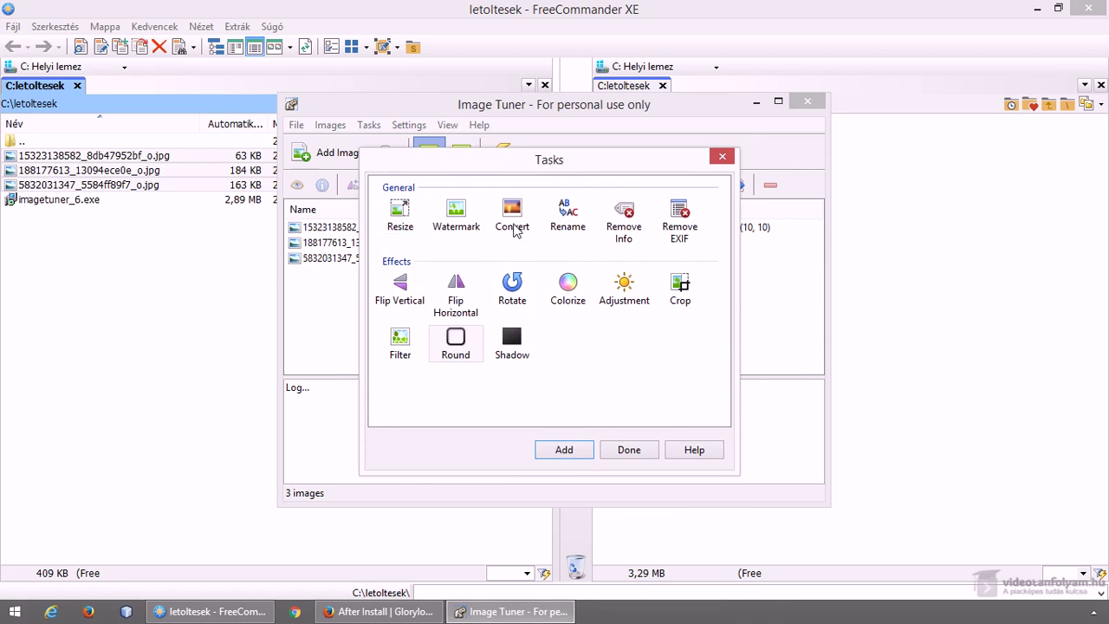
left_click(520, 227)
left_click(565, 450)
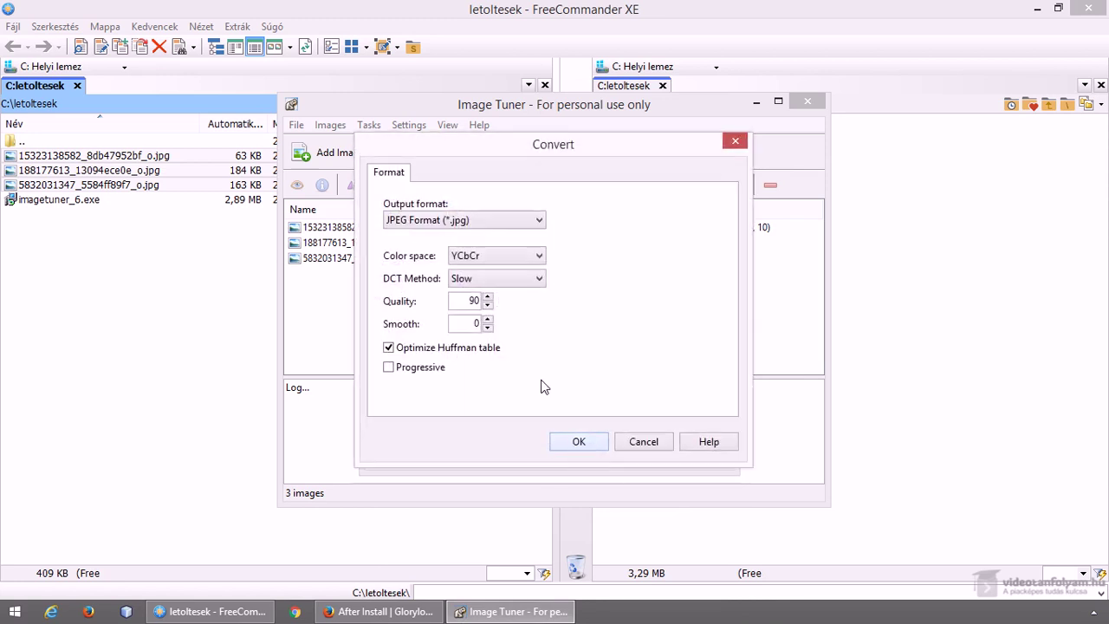
left_click(468, 221)
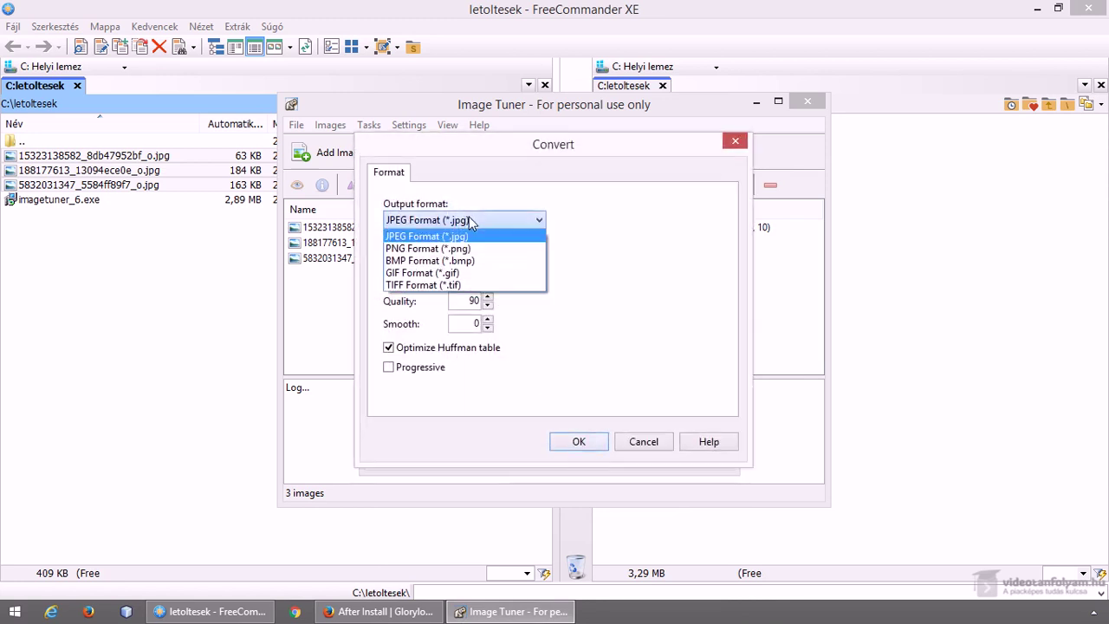
left_click(460, 247)
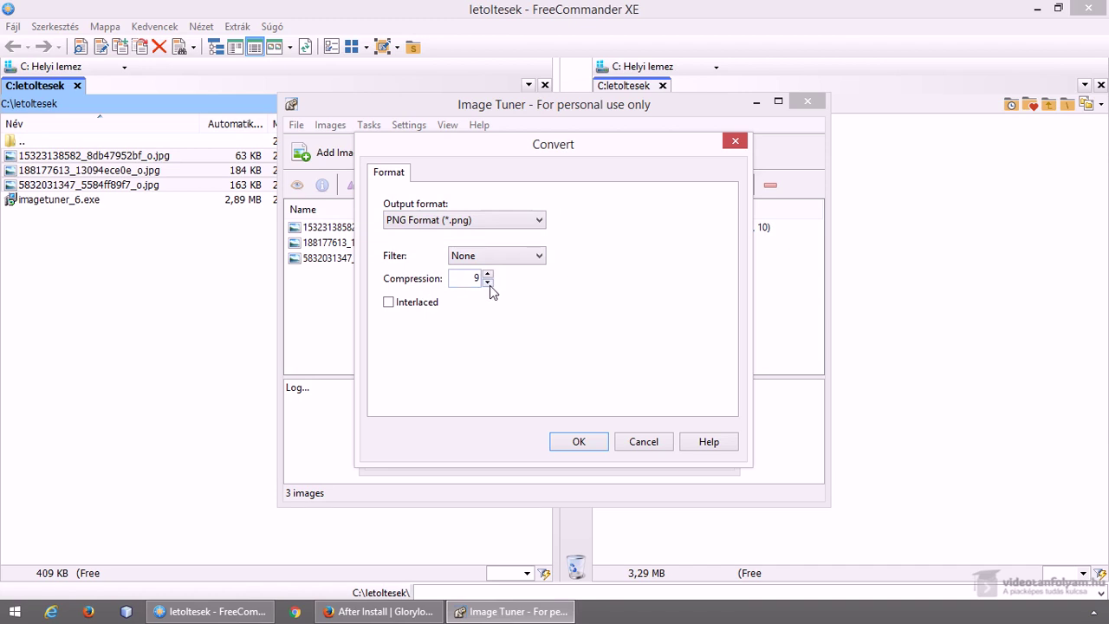
left_click(593, 442)
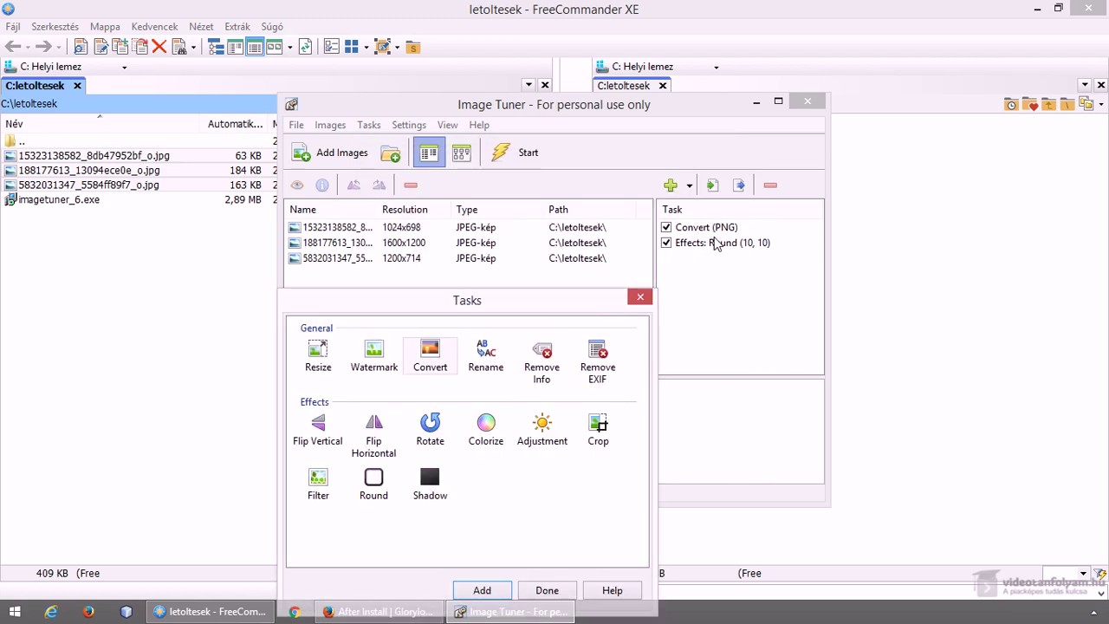
Finish adding tasks and select the Convert (PNG) task in the task list.
left_click_drag(543, 152, 630, 204)
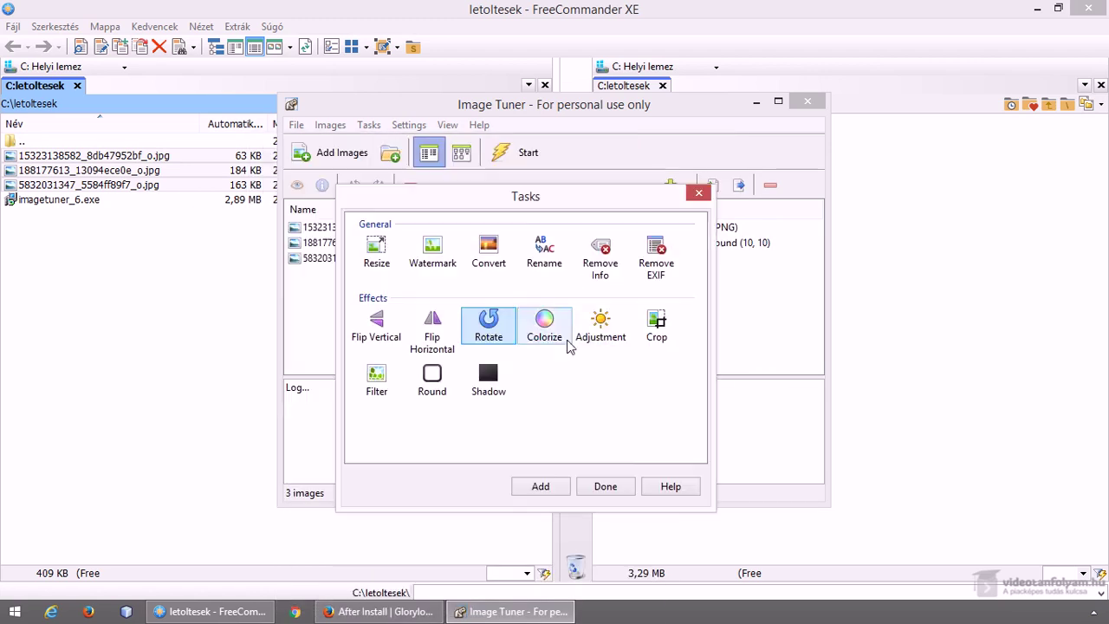
left_click(600, 325)
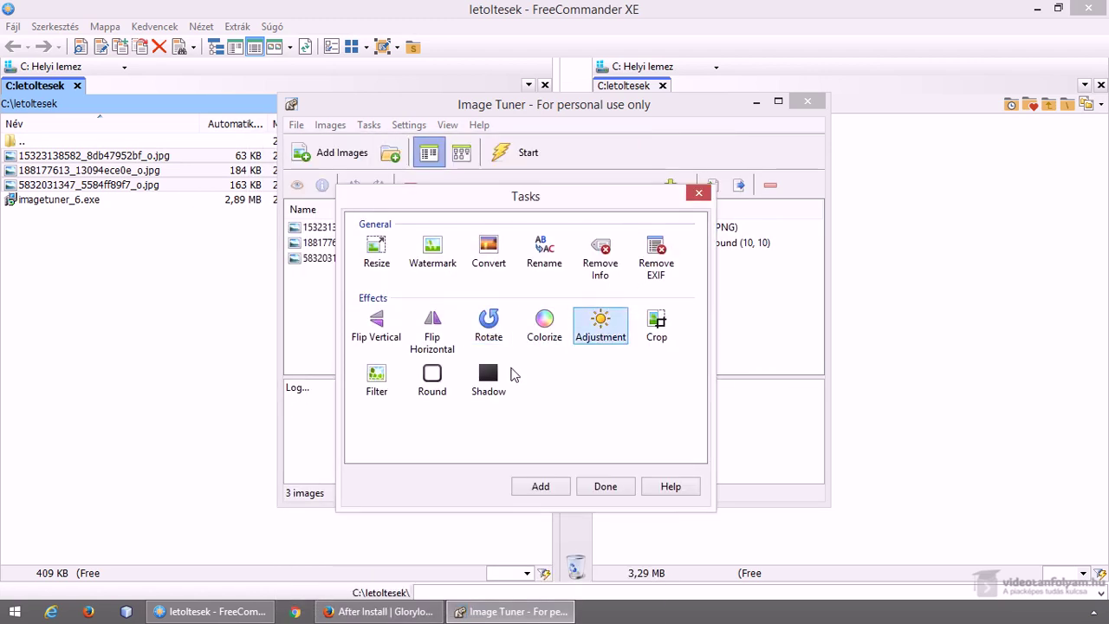
left_click(606, 486)
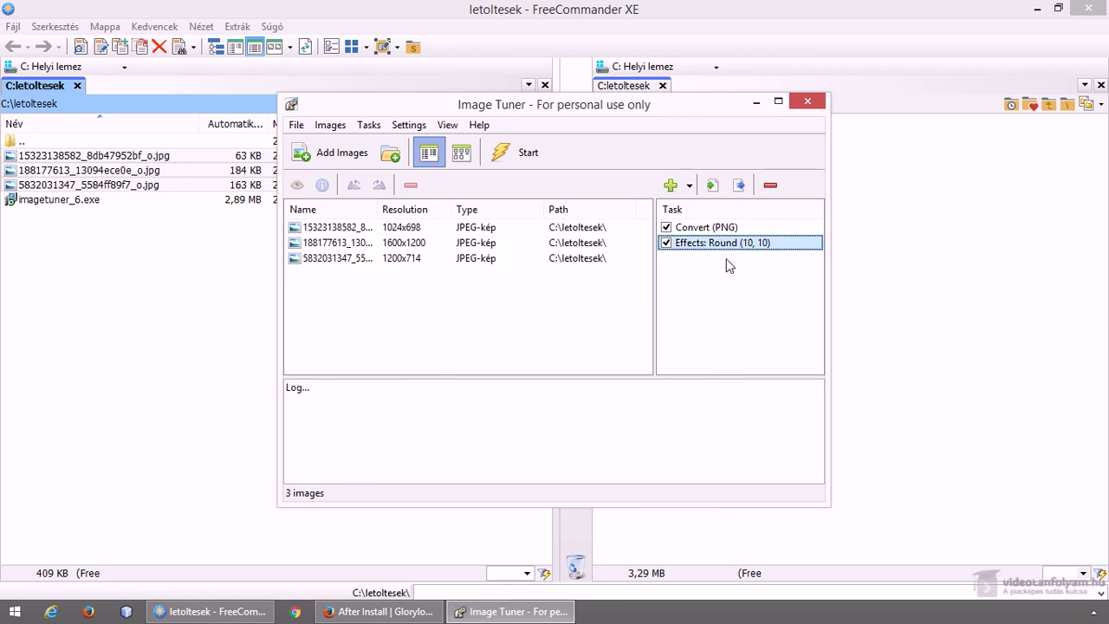
left_click(735, 227)
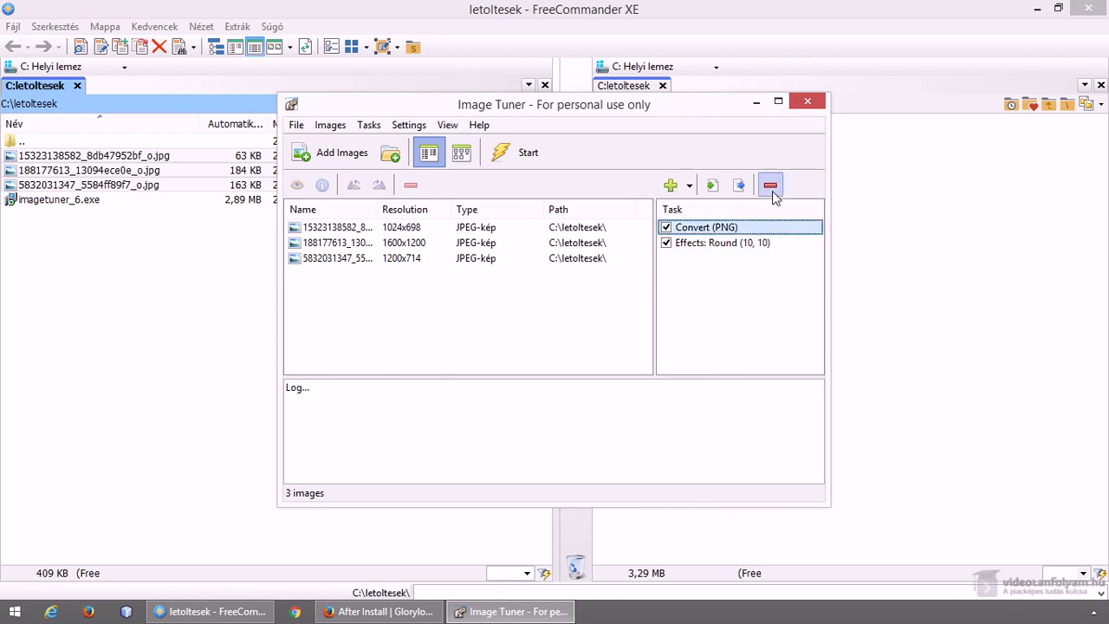
Examine the general and effect task types available for batch processing, and close the list without adding any.
left_click(690, 188)
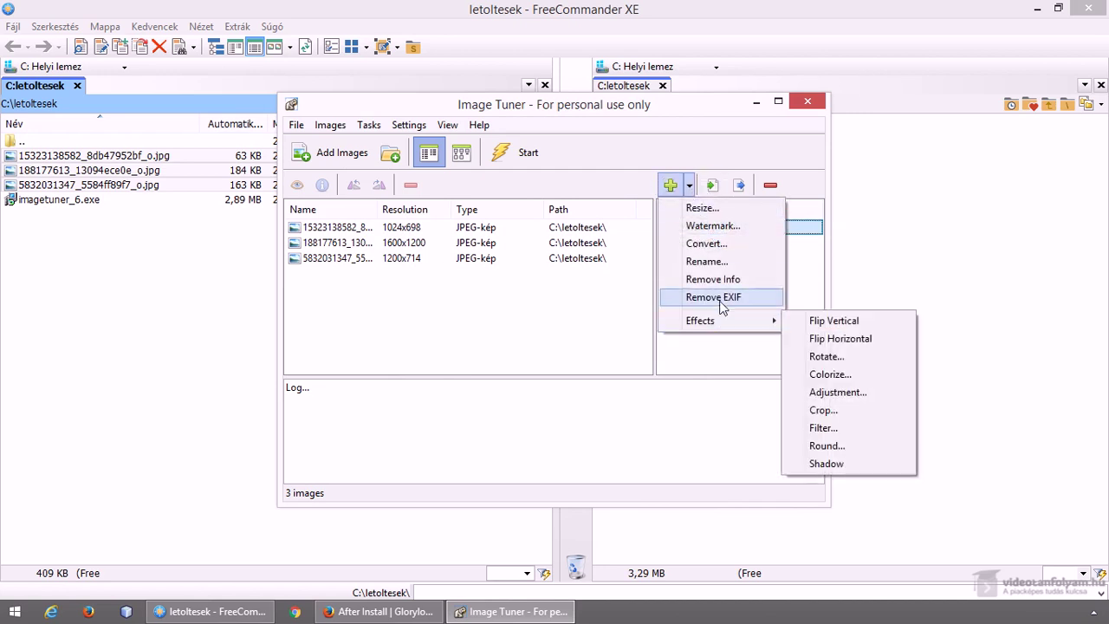
mouse_move(722, 325)
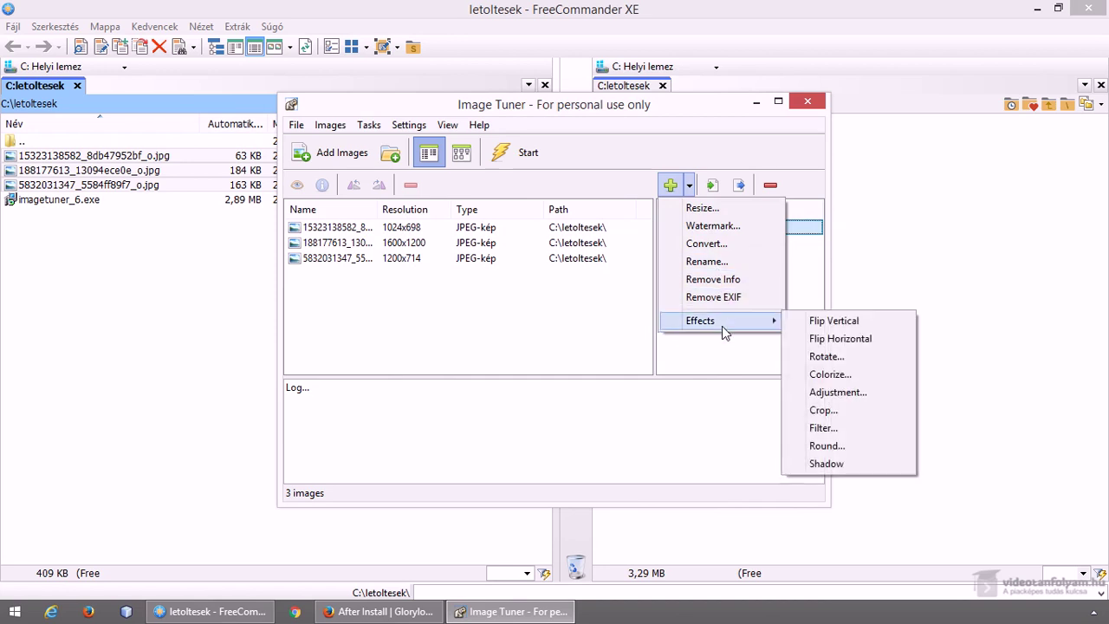
left_click(725, 169)
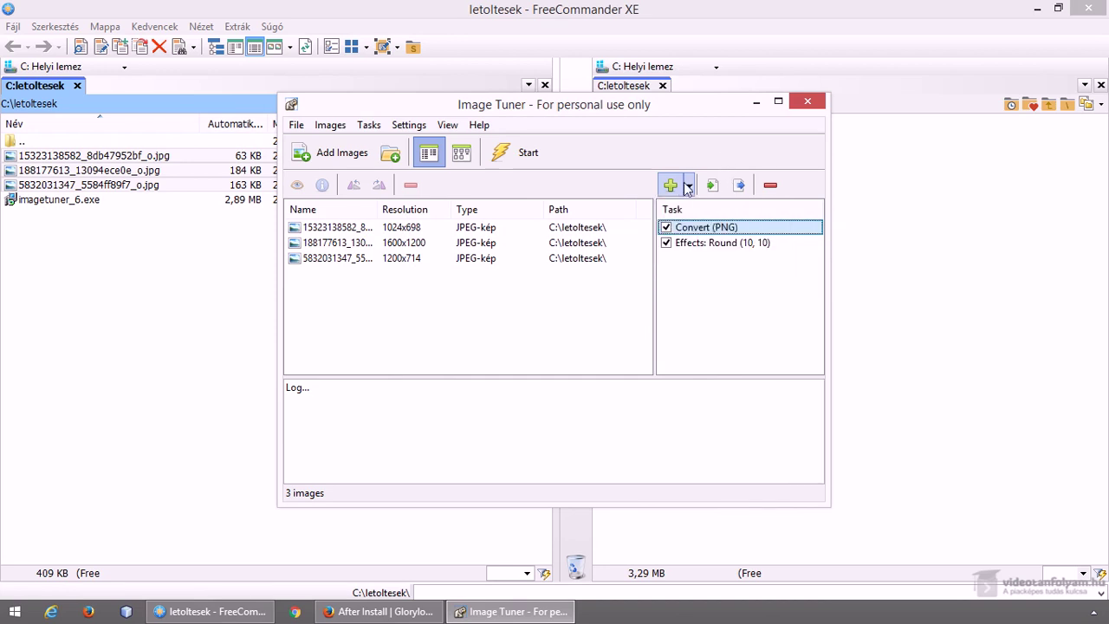
left_click(671, 185)
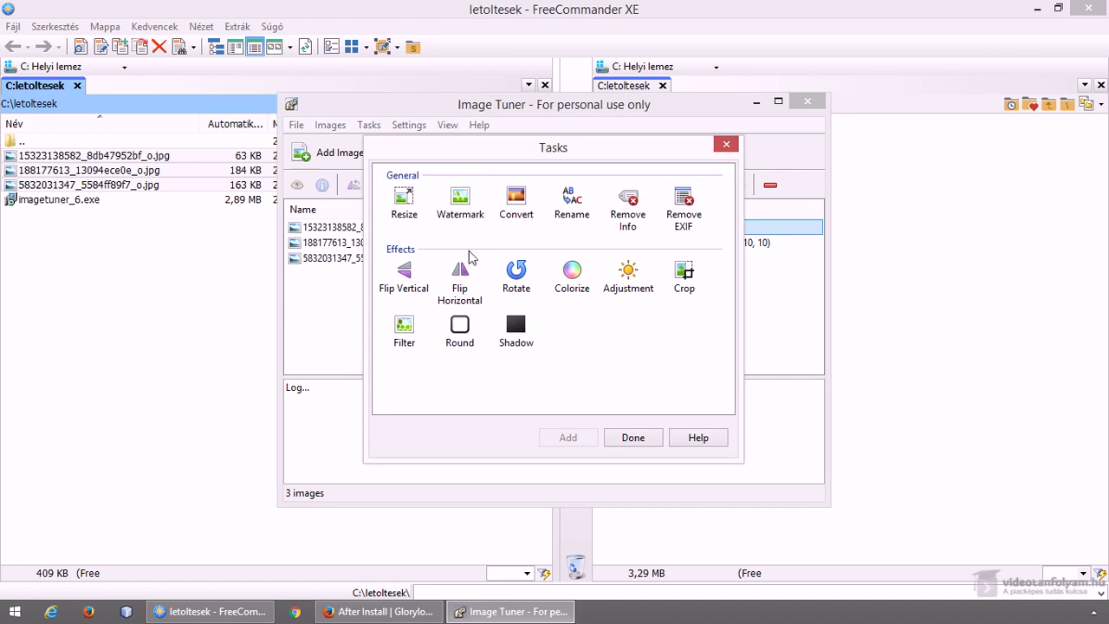
left_click(632, 437)
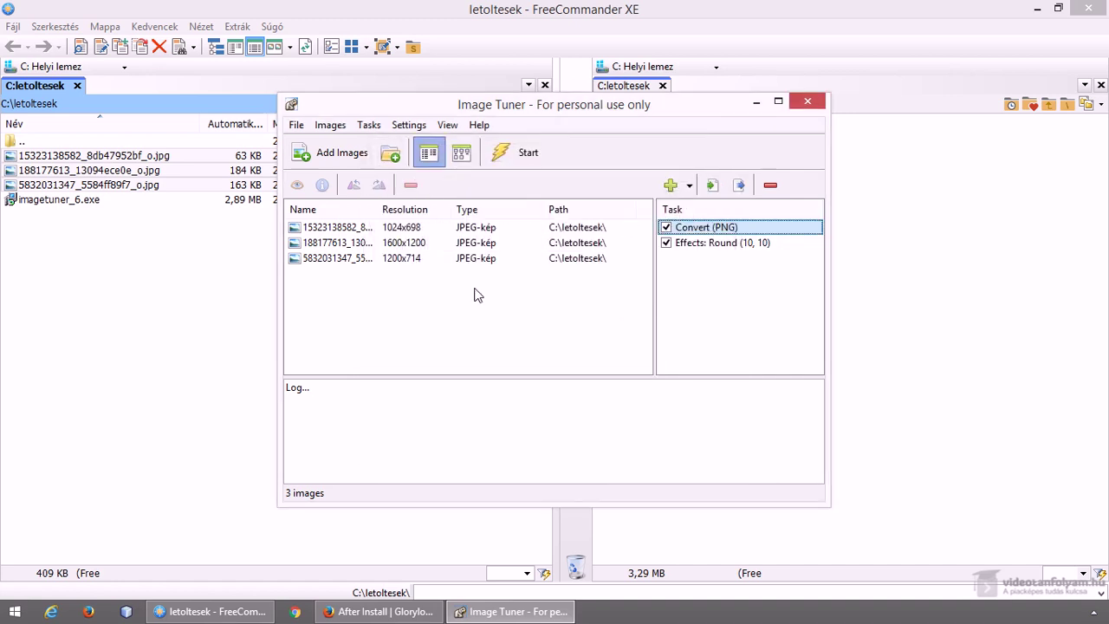
View the three added images as thumbnails and return to the detailed list.
left_click(516, 161)
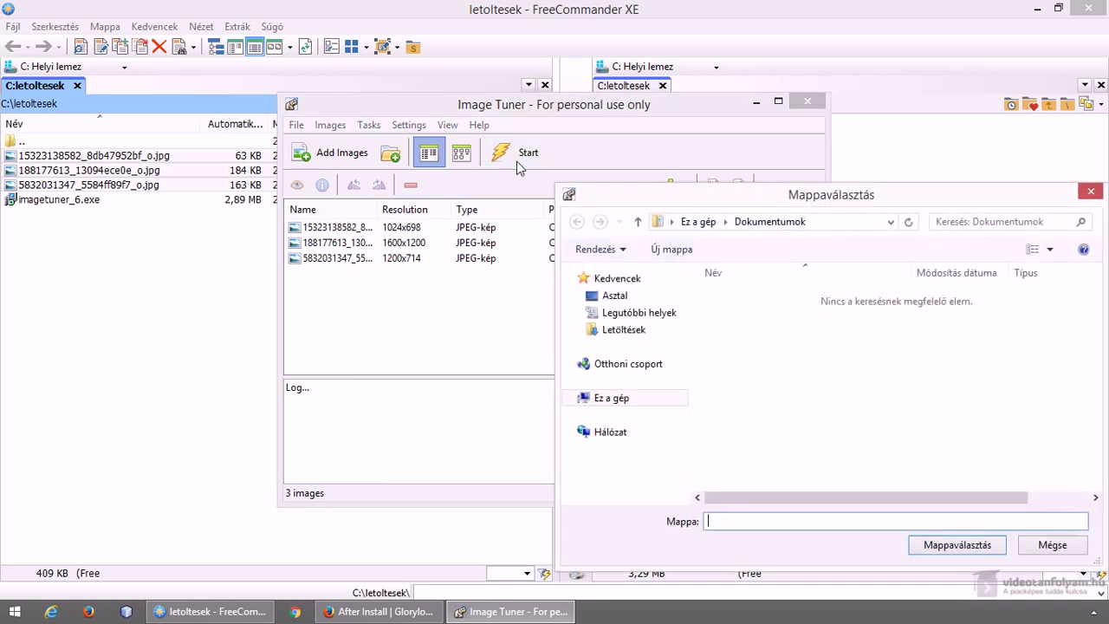
left_click(1035, 546)
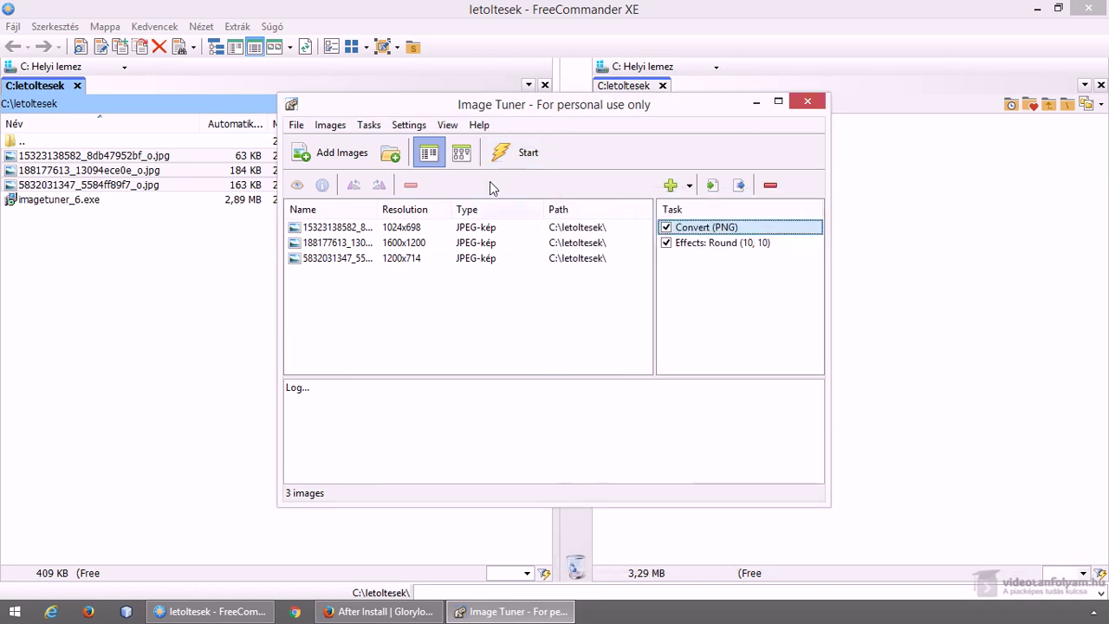
left_click(472, 165)
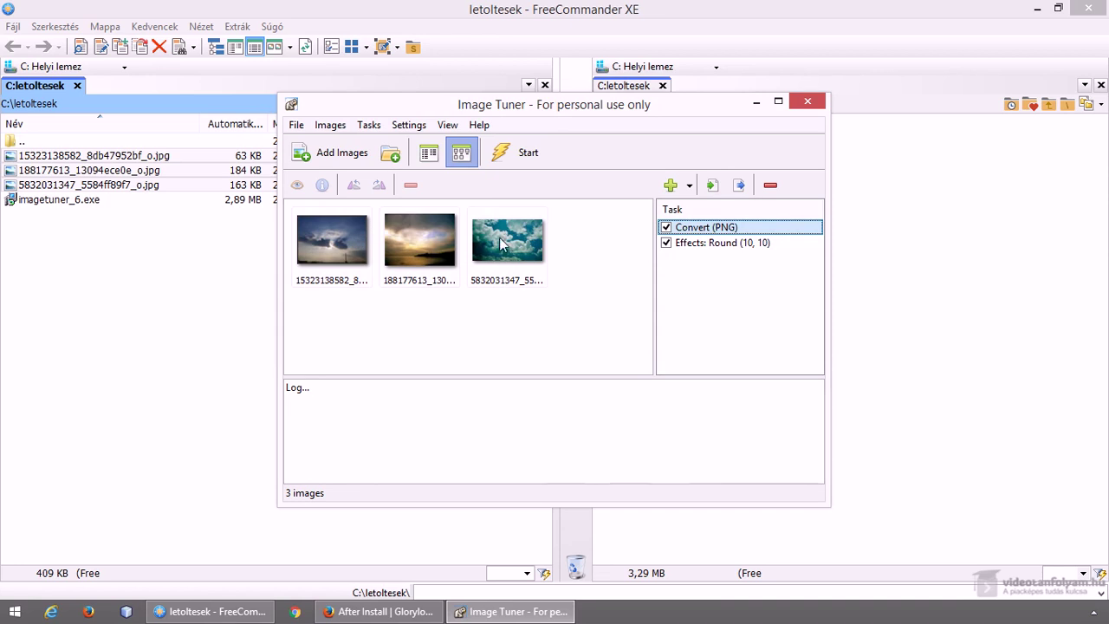
left_click(431, 153)
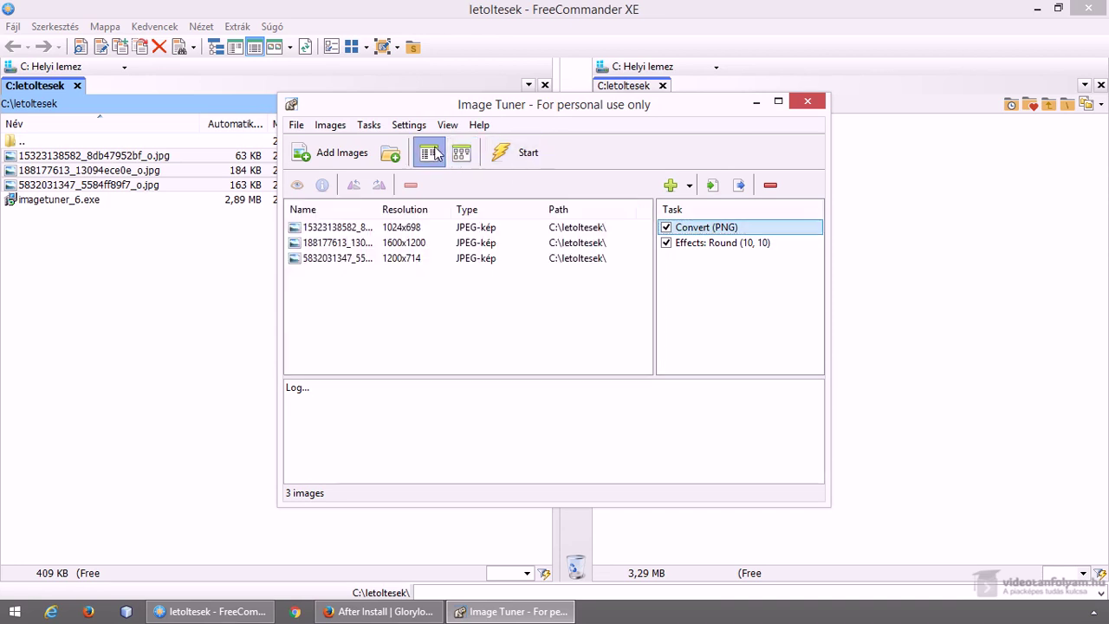
Run the batch processing with the letoltesek folder on drive C: as the output folder.
left_click(517, 155)
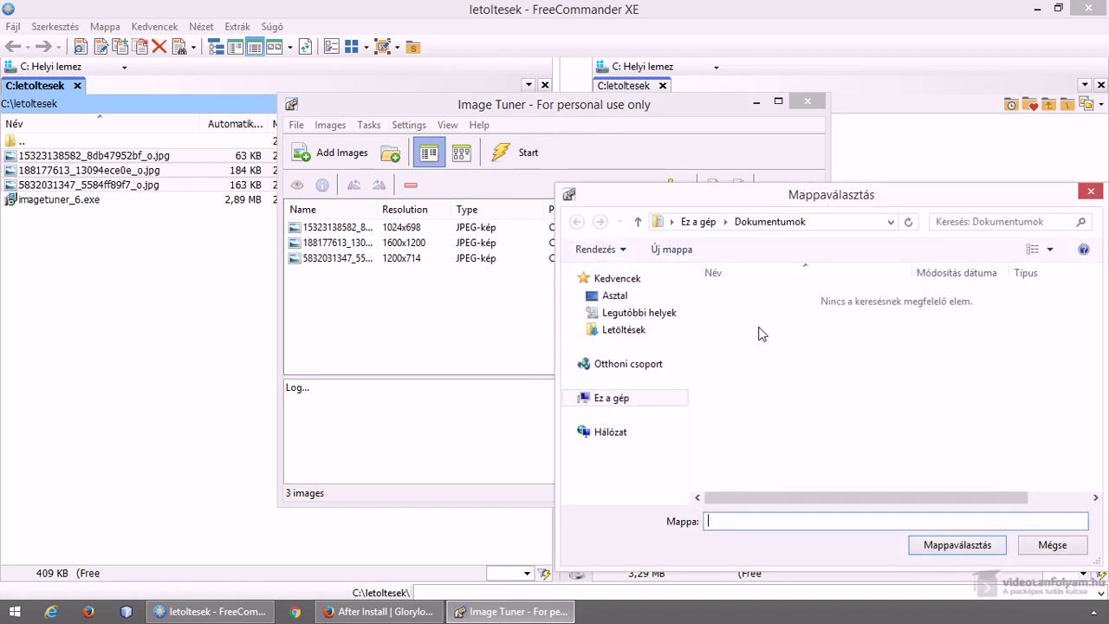
left_click_drag(735, 192, 577, 162)
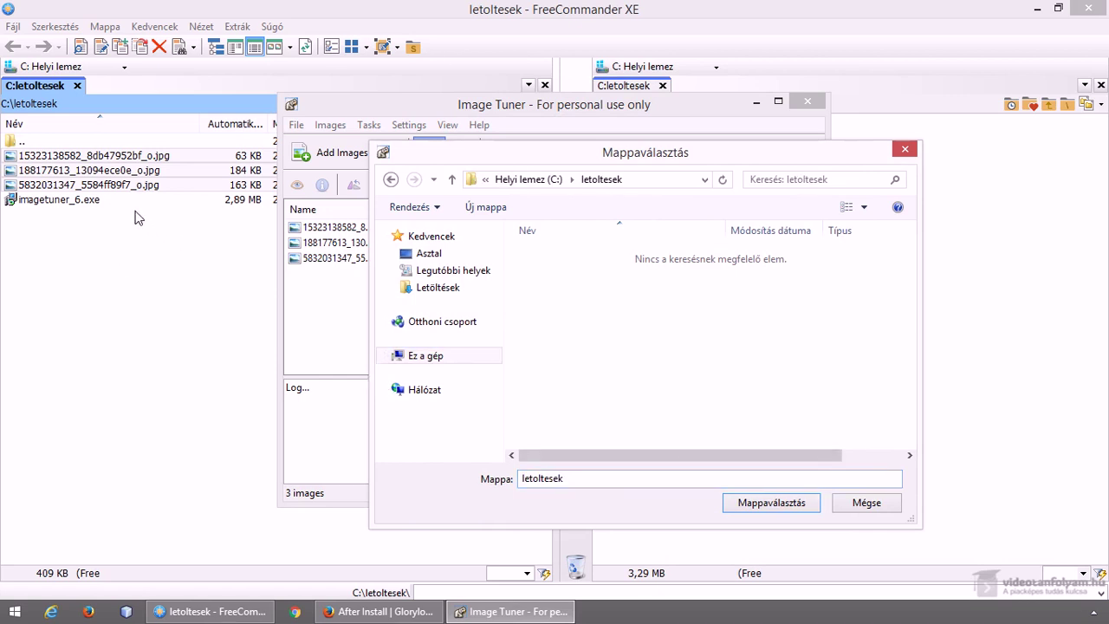
left_click(769, 502)
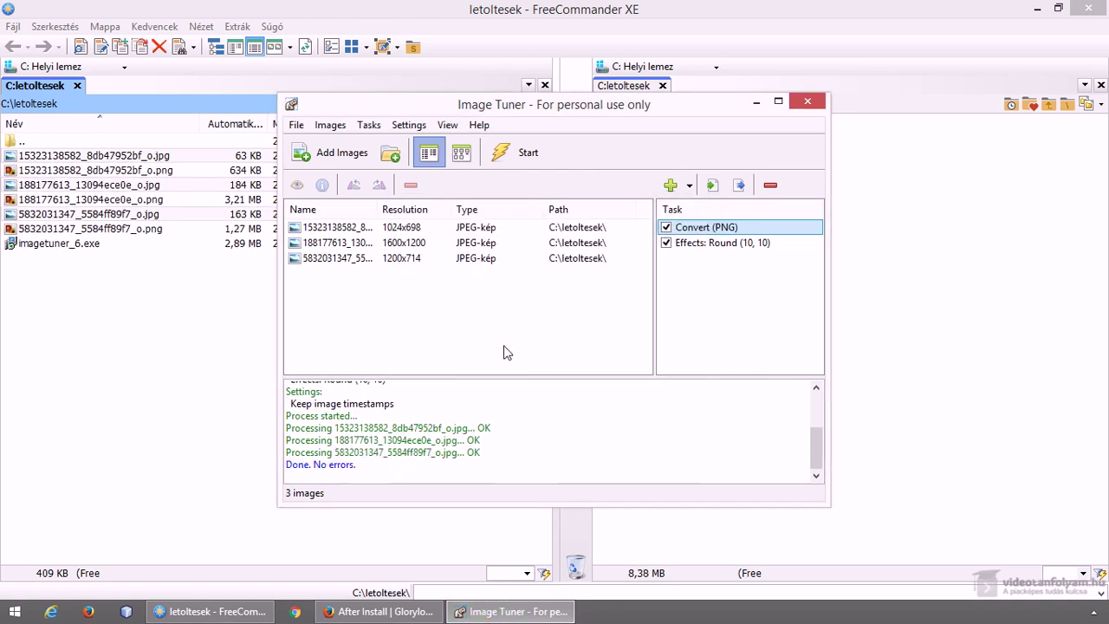
left_click(198, 308)
left_click(196, 170)
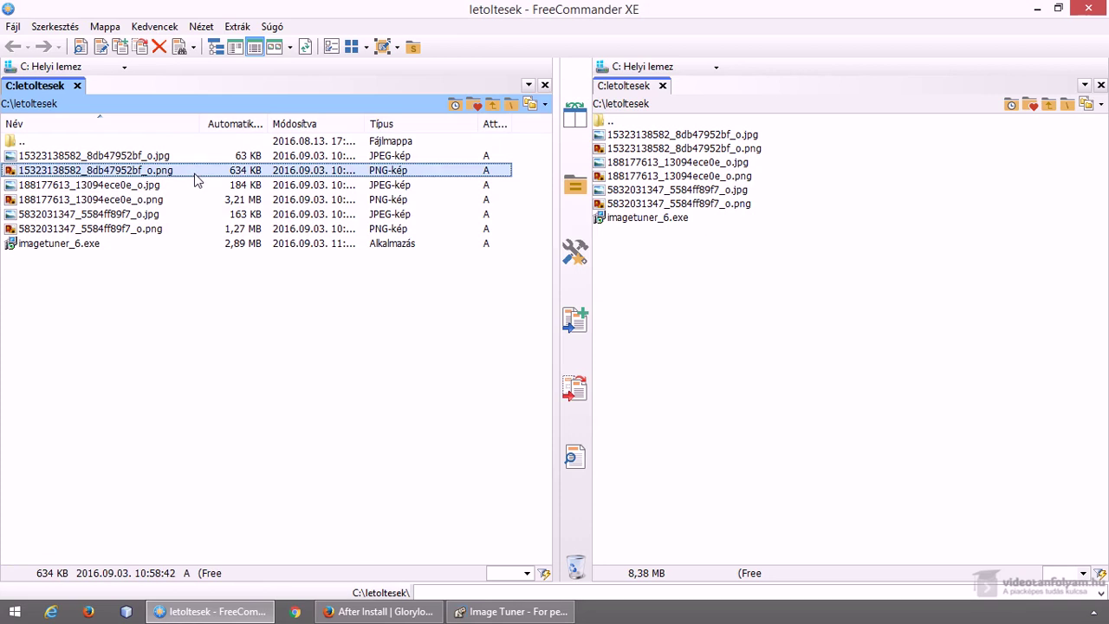
double_click(194, 172)
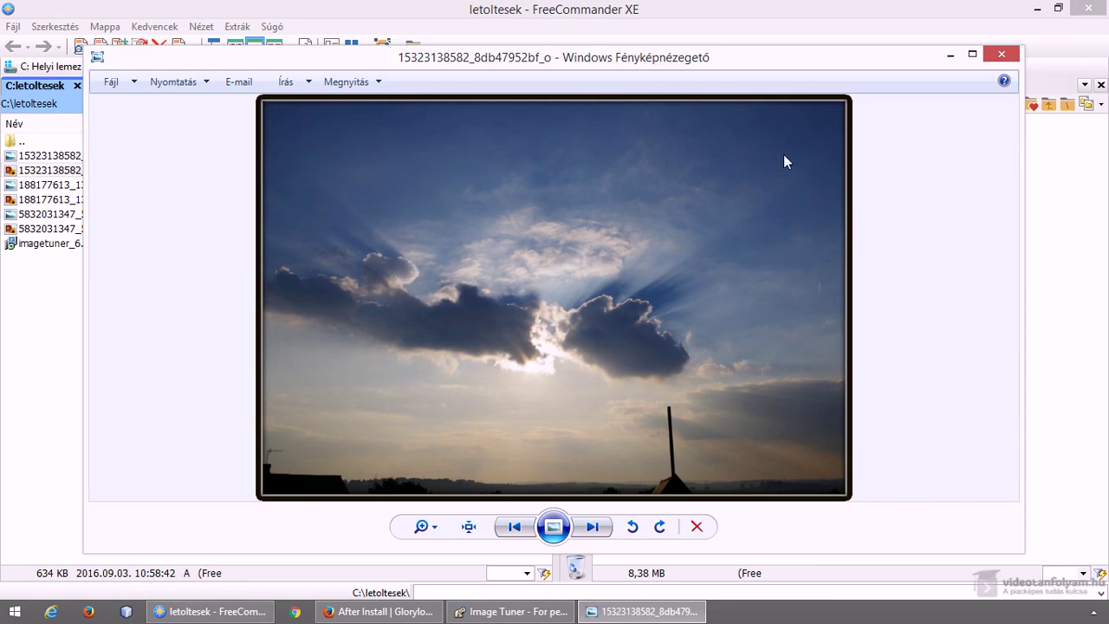
left_click(1002, 56)
Switch back to Image Tuner and add a Watermark task with the text "videotanfolyam" in bold (Félkövér).
left_click(511, 610)
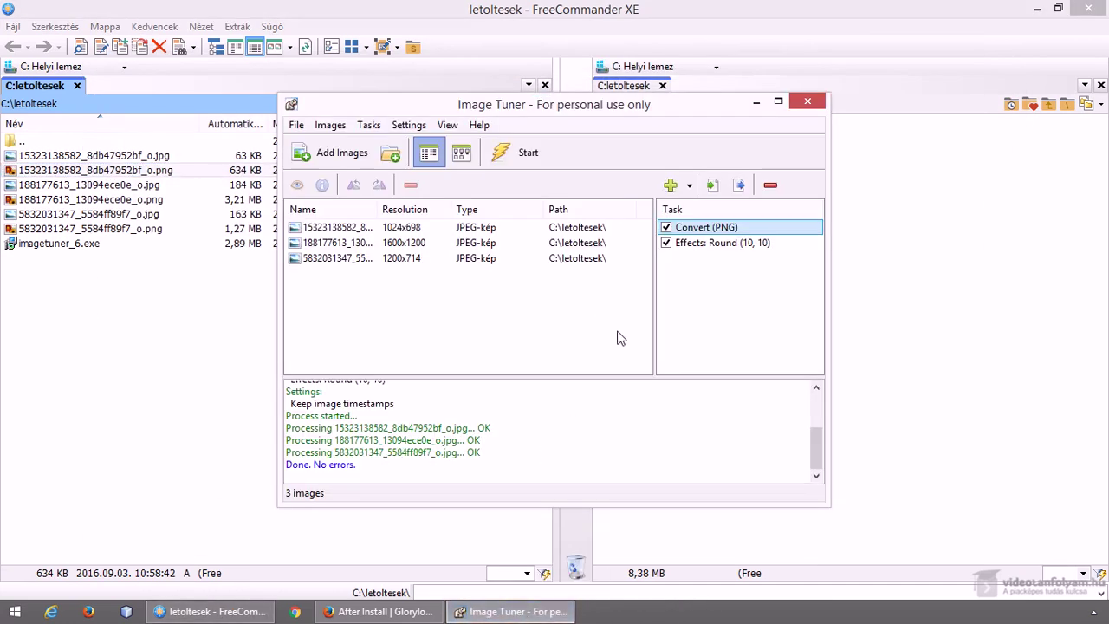
left_click(688, 185)
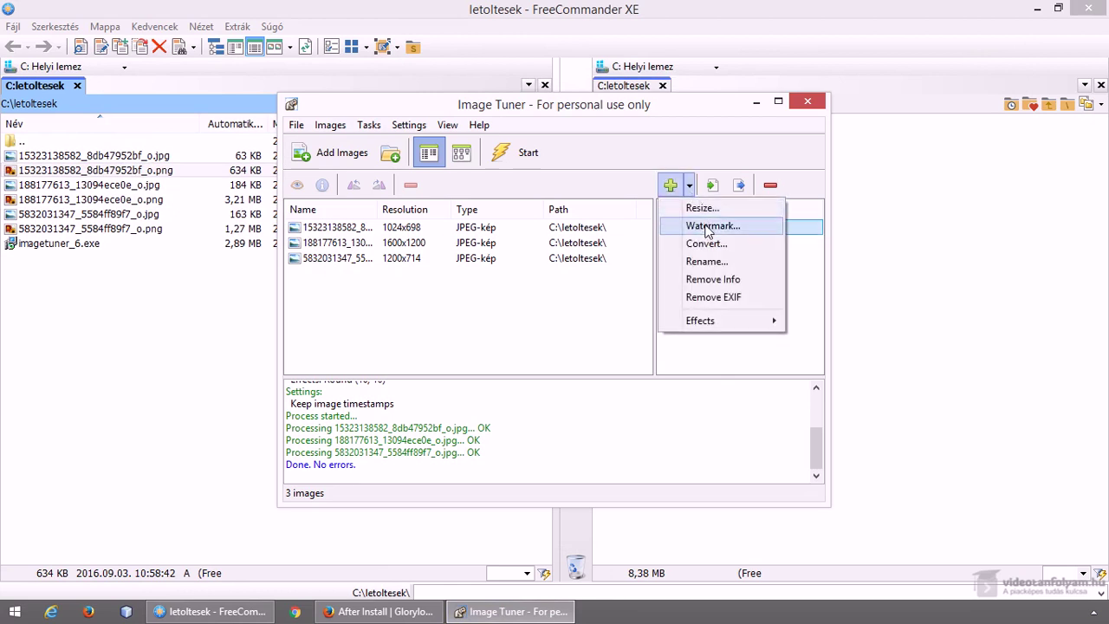
left_click(705, 227)
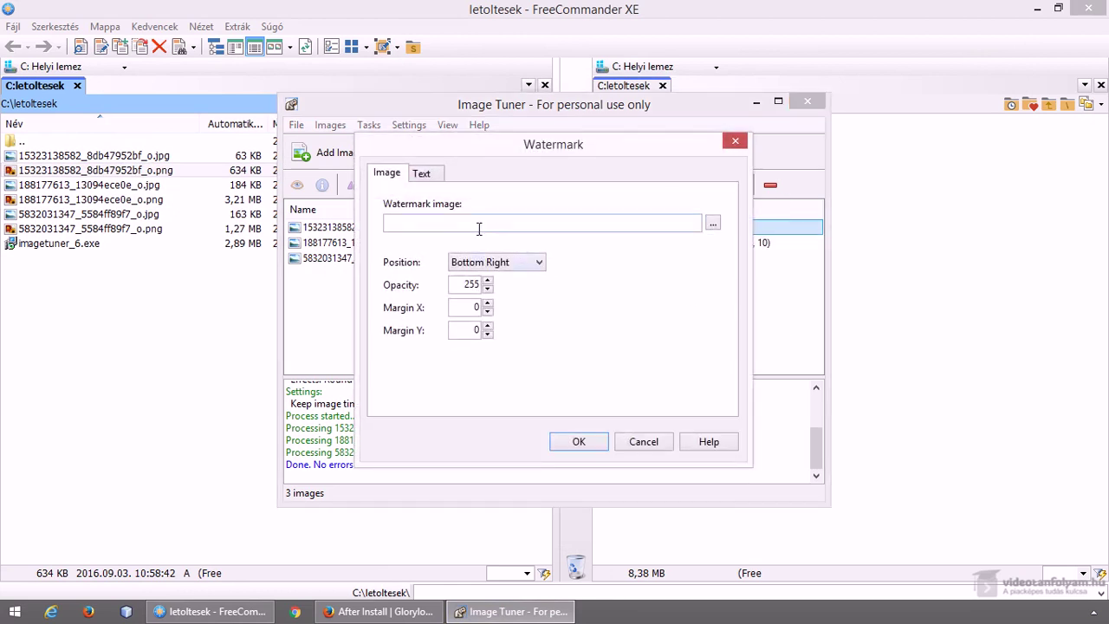
left_click(437, 177)
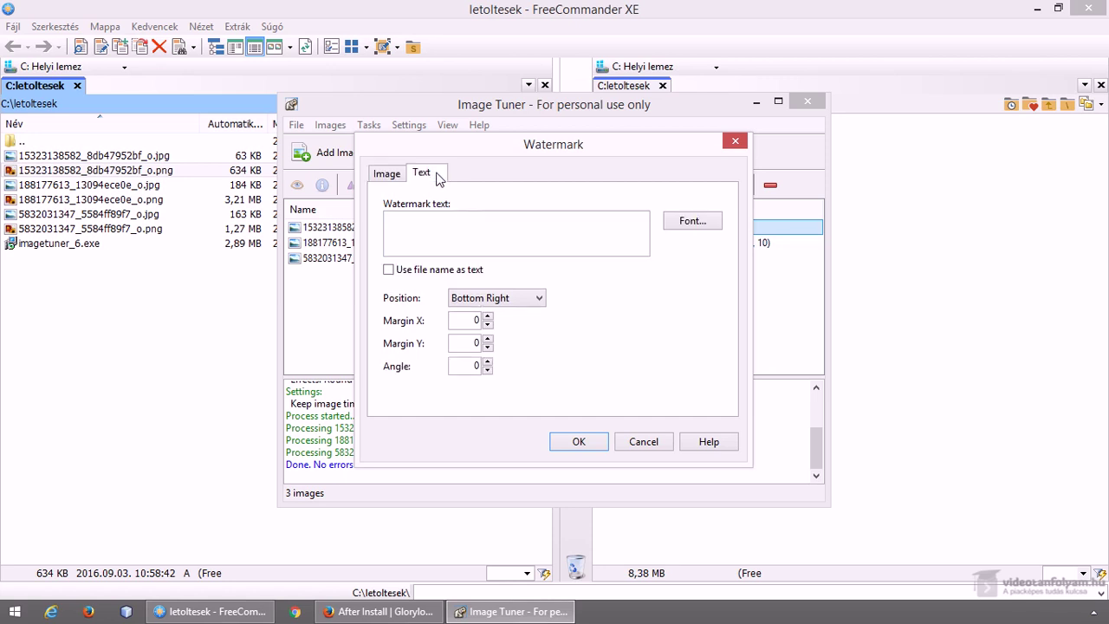
left_click(467, 222)
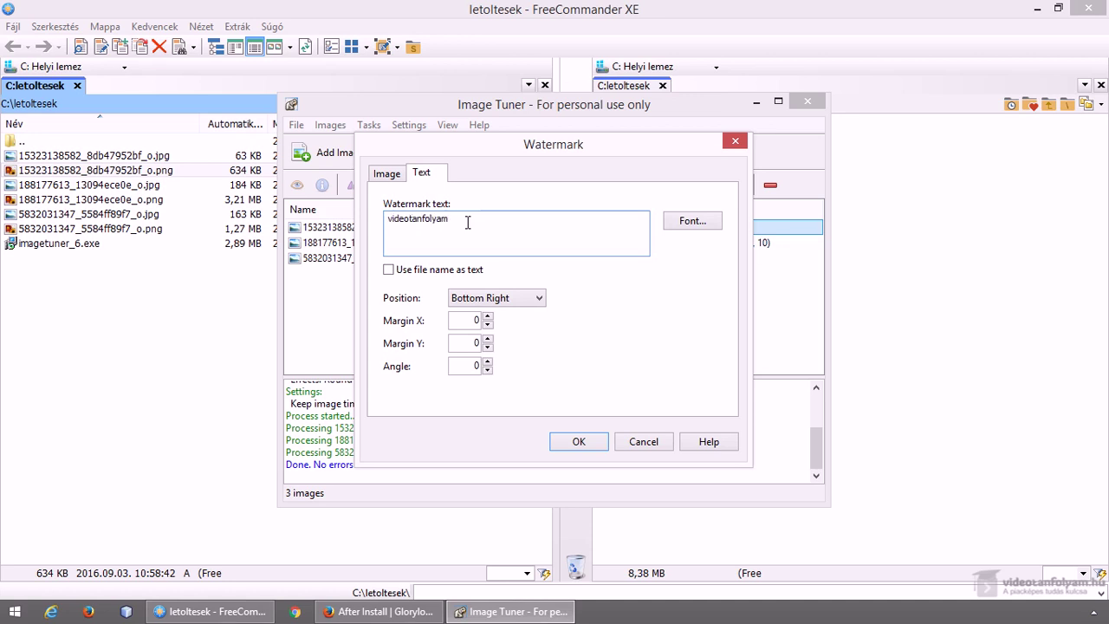
left_click(690, 222)
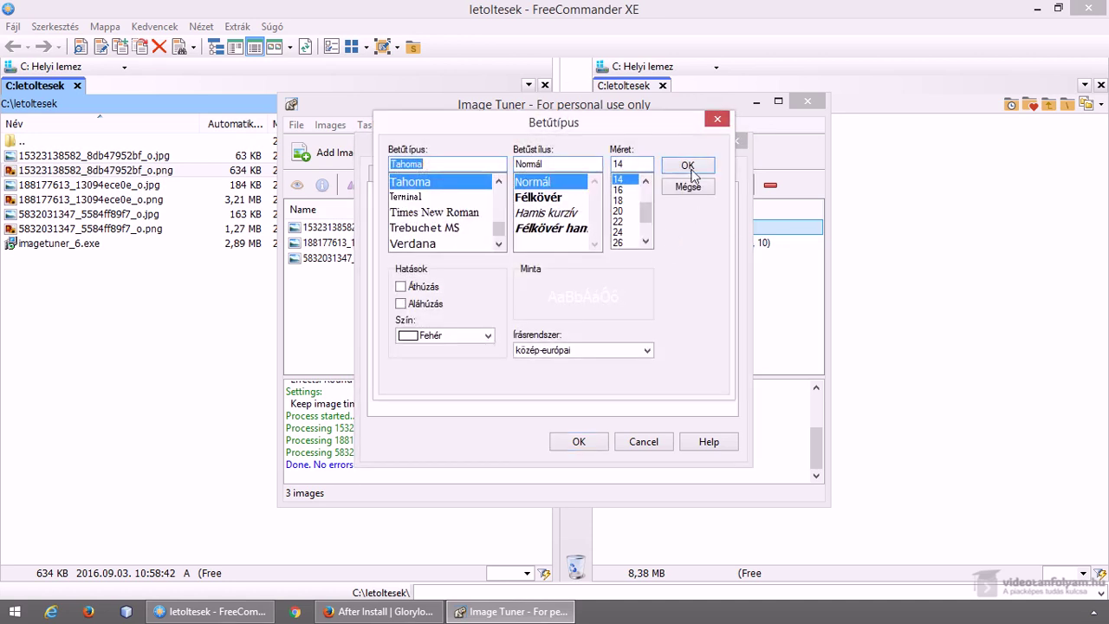
left_click(561, 197)
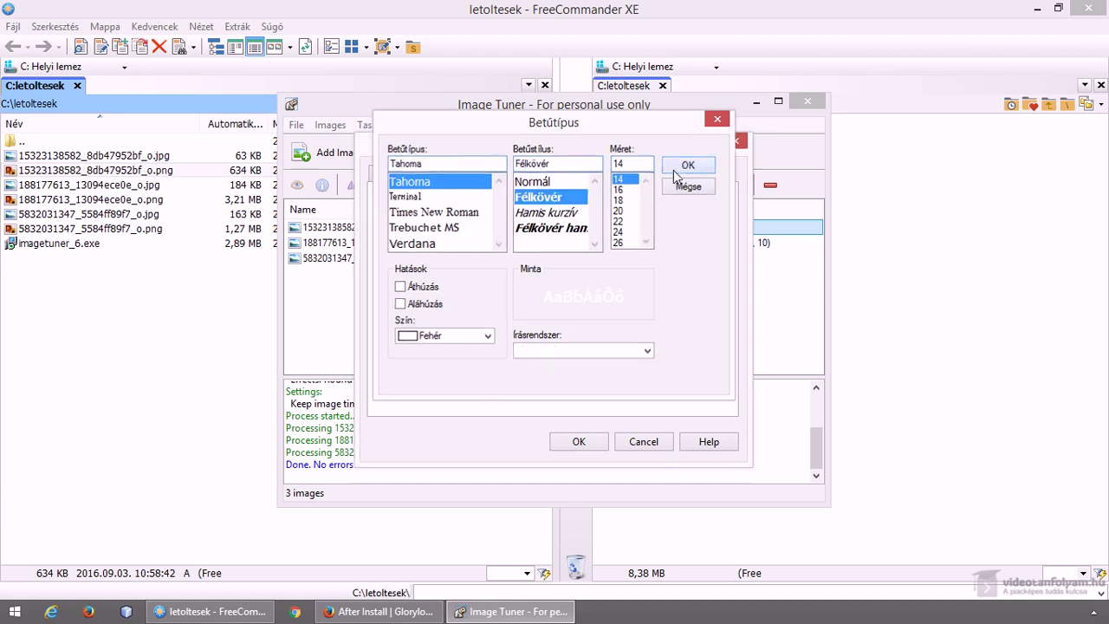
left_click(676, 169)
left_click(582, 441)
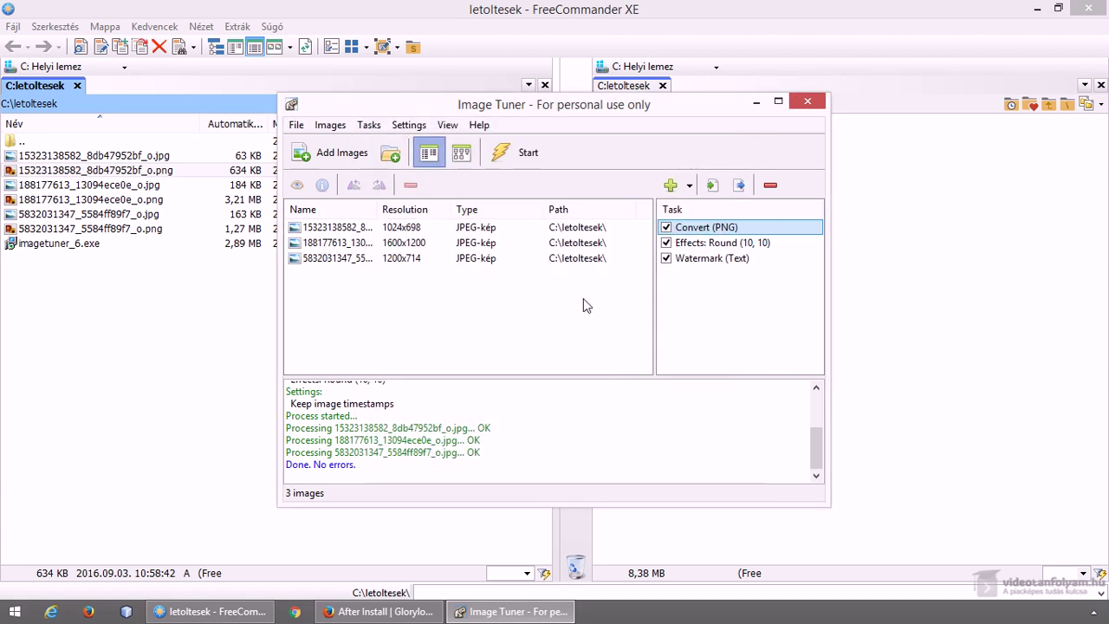
Run the batch processing with a new folder named "feliratos" inside letoltesek as the output folder.
left_click(498, 156)
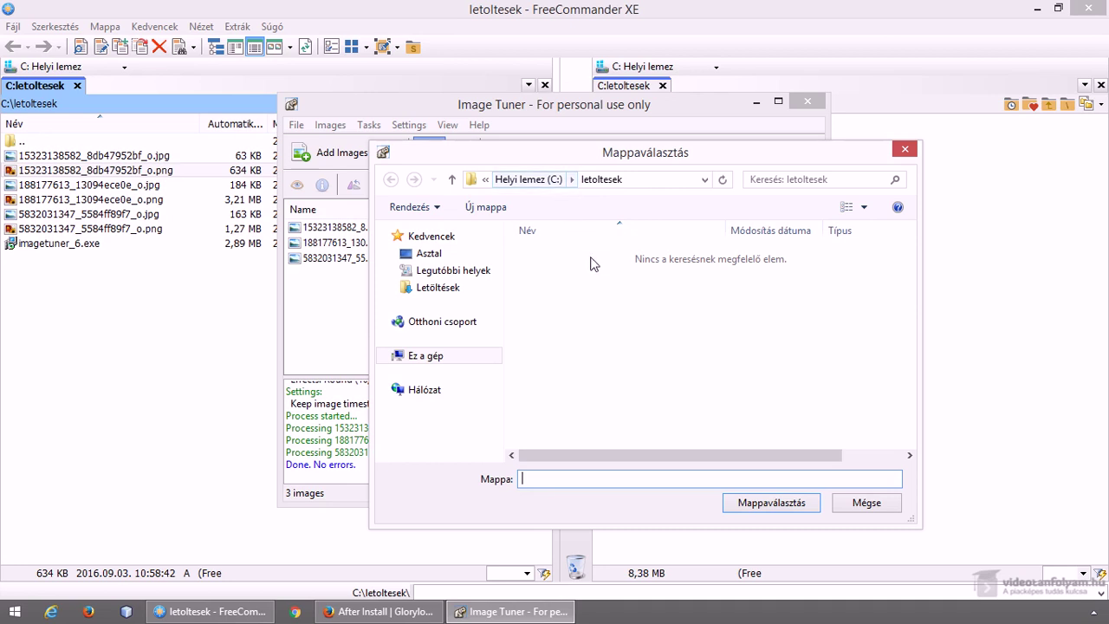
right_click(615, 356)
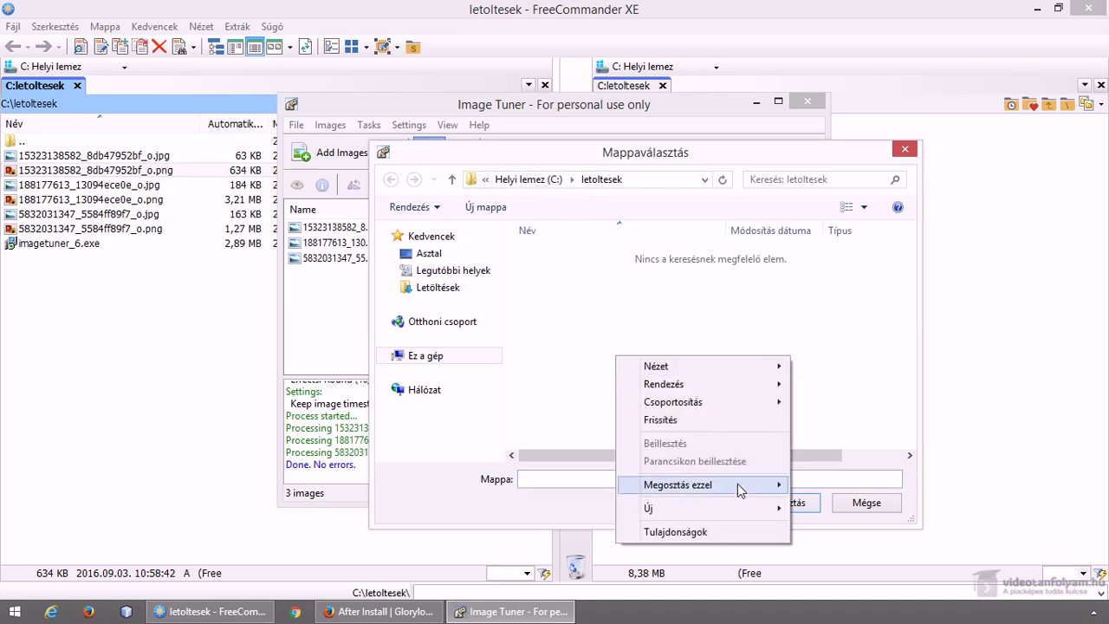
mouse_move(735, 508)
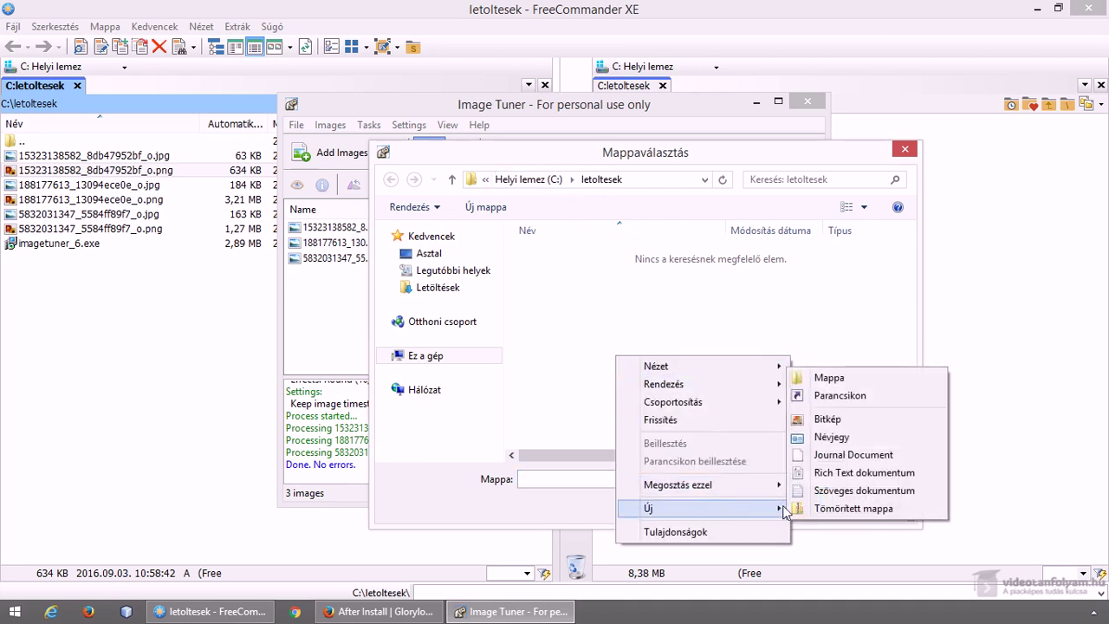
left_click(810, 380)
type("feliratos")
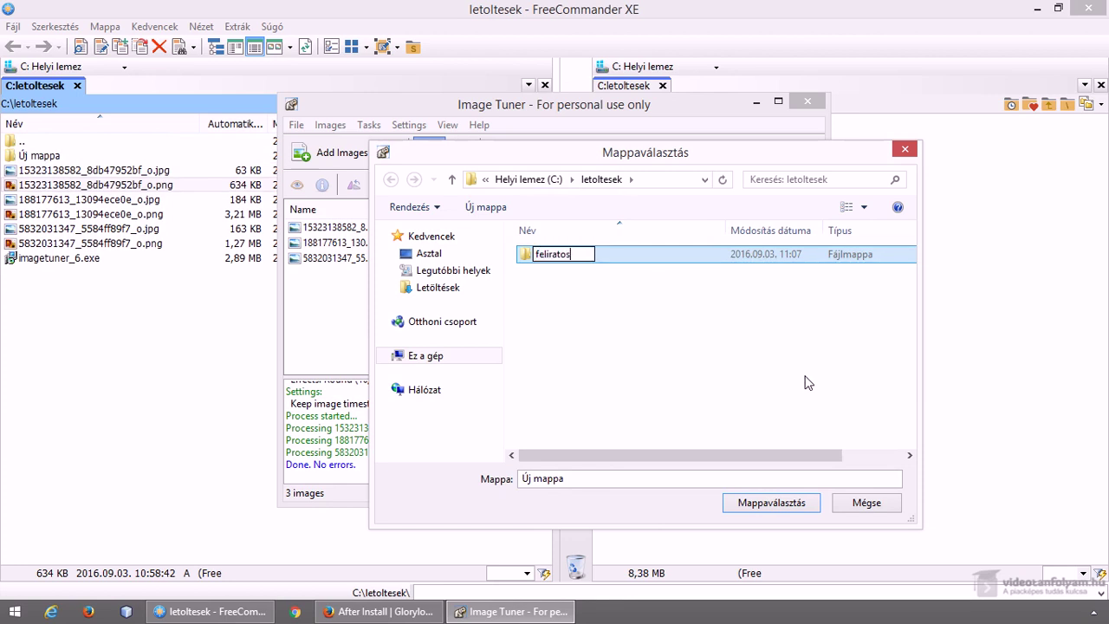
key("Return")
left_click(778, 503)
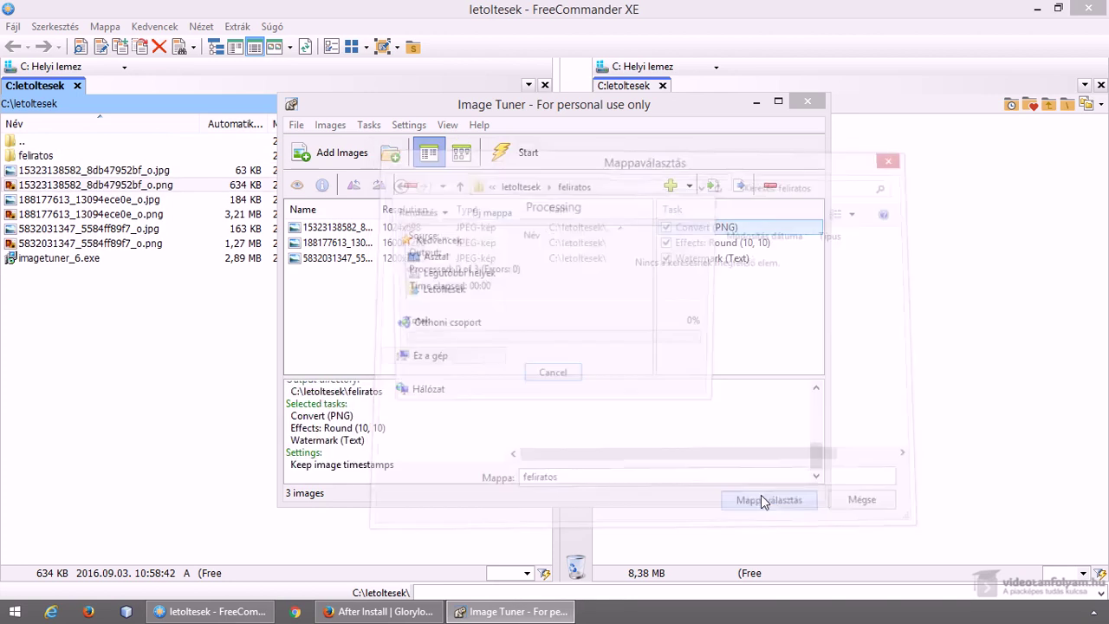
Switch to FreeCommander, inspect 188177613_13094ece0e_o.png and the next image from the feliratos folder, and close the viewer.
left_click(89, 171)
double_click(89, 155)
double_click(78, 170)
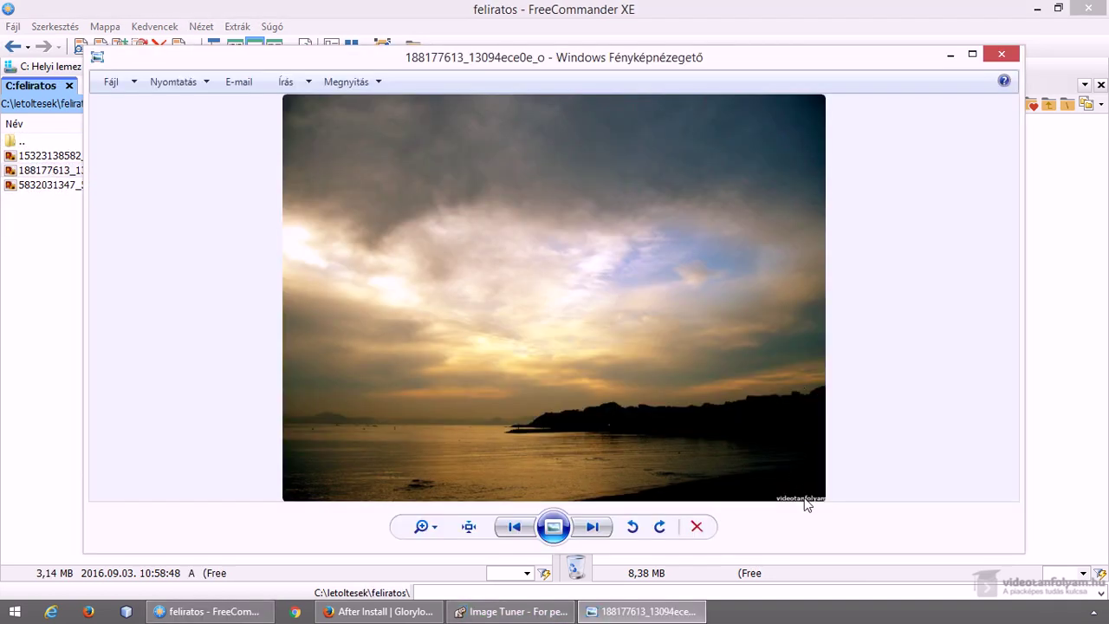
left_click(591, 527)
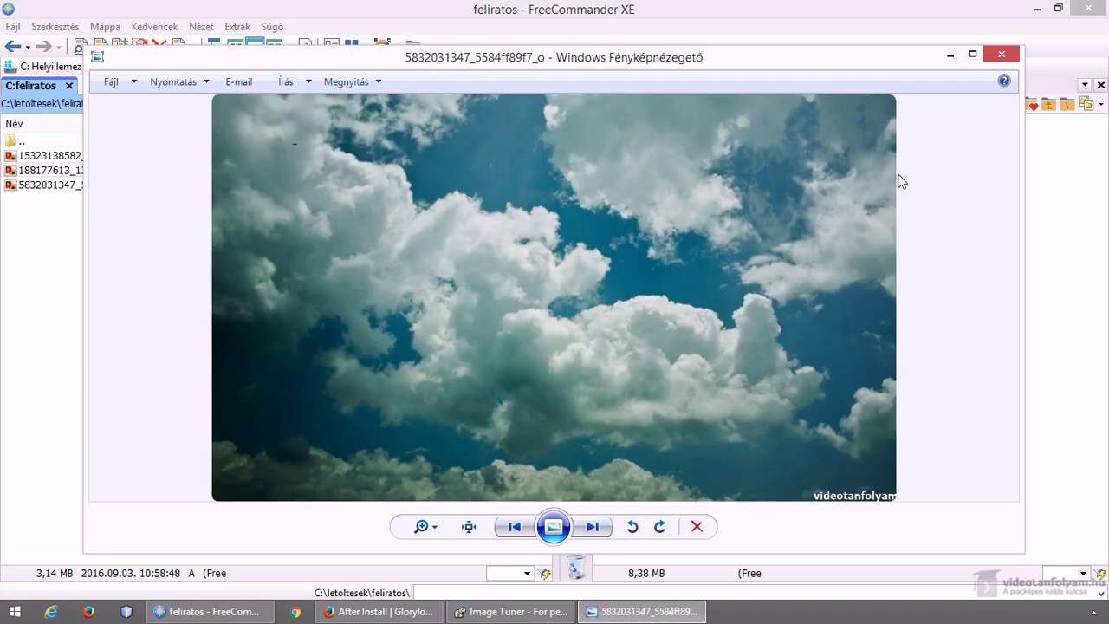
left_click(1002, 54)
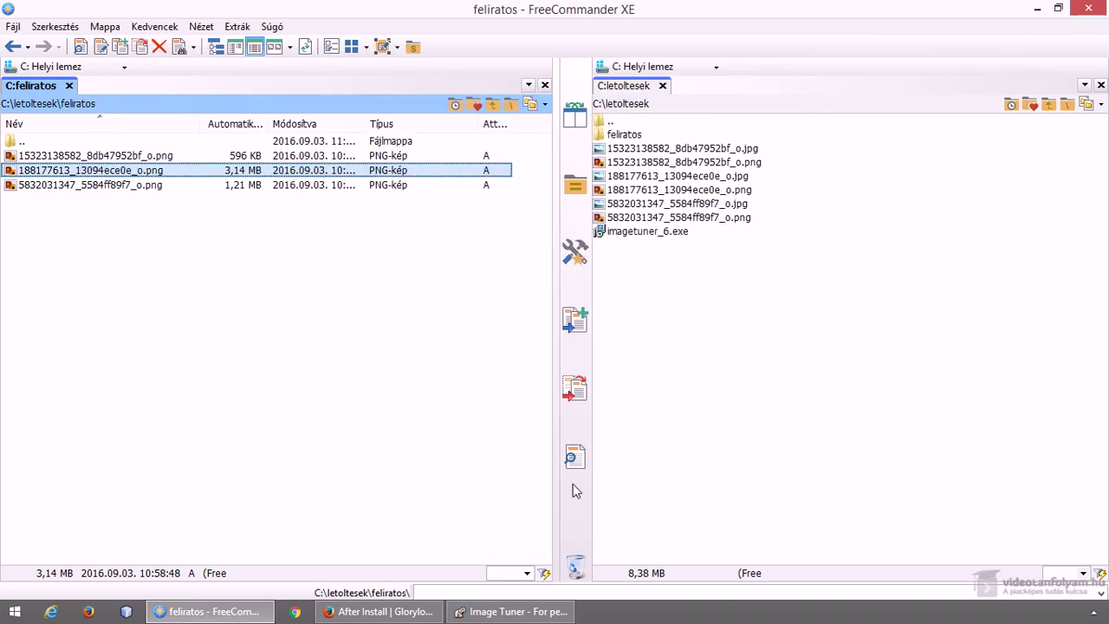
Switch back to Image Tuner, reopen the Watermark (Text) task's settings, and set the watermark font size to 20.
left_click(511, 611)
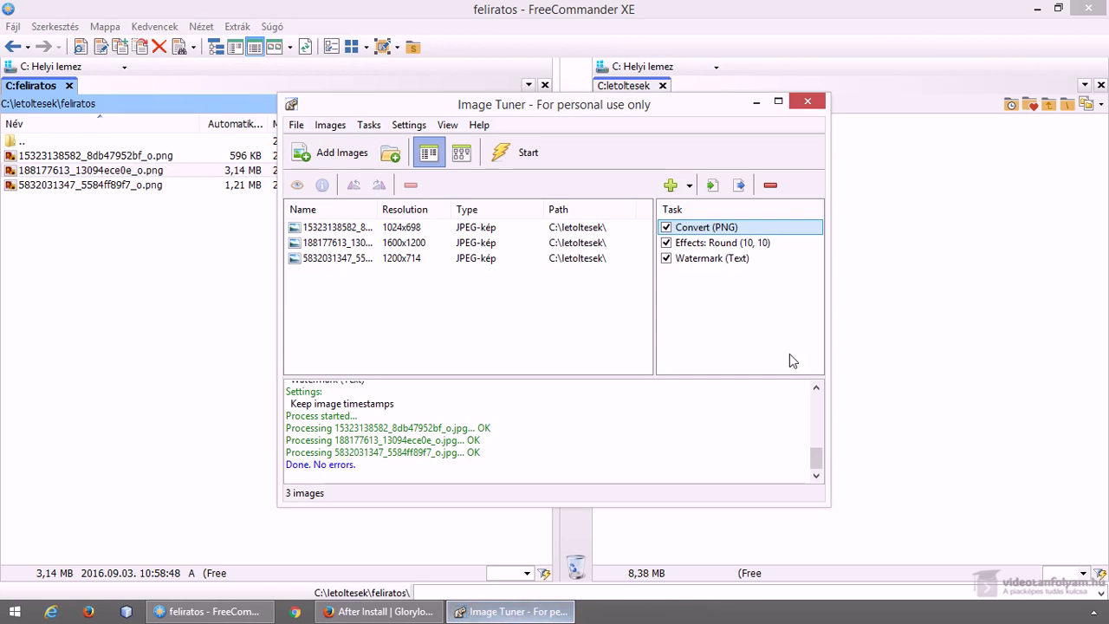
double_click(732, 258)
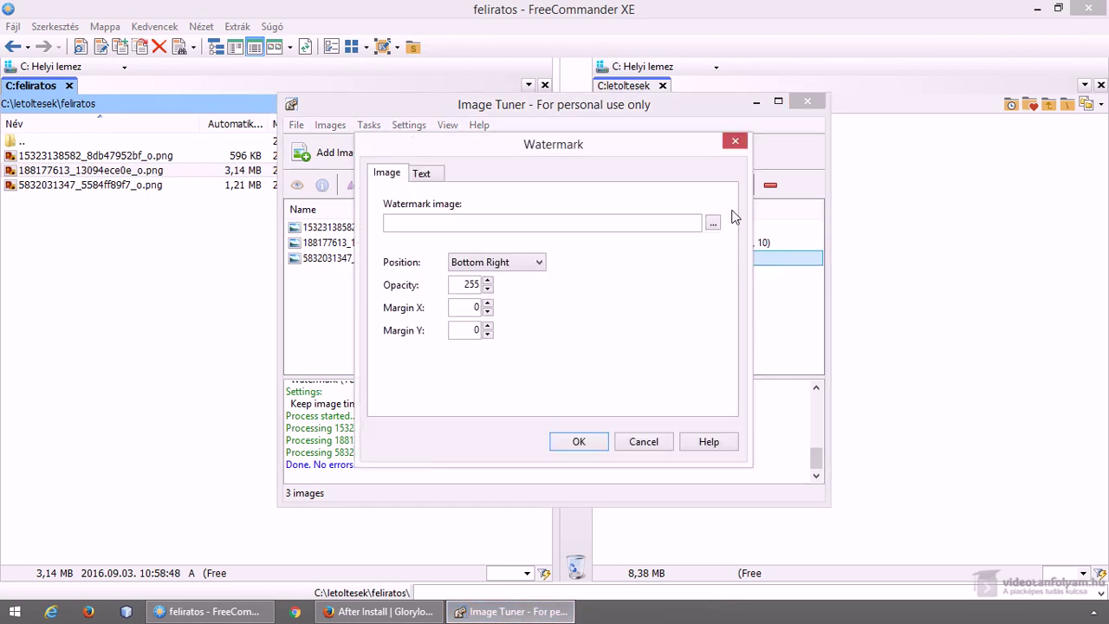
left_click_drag(697, 148, 518, 152)
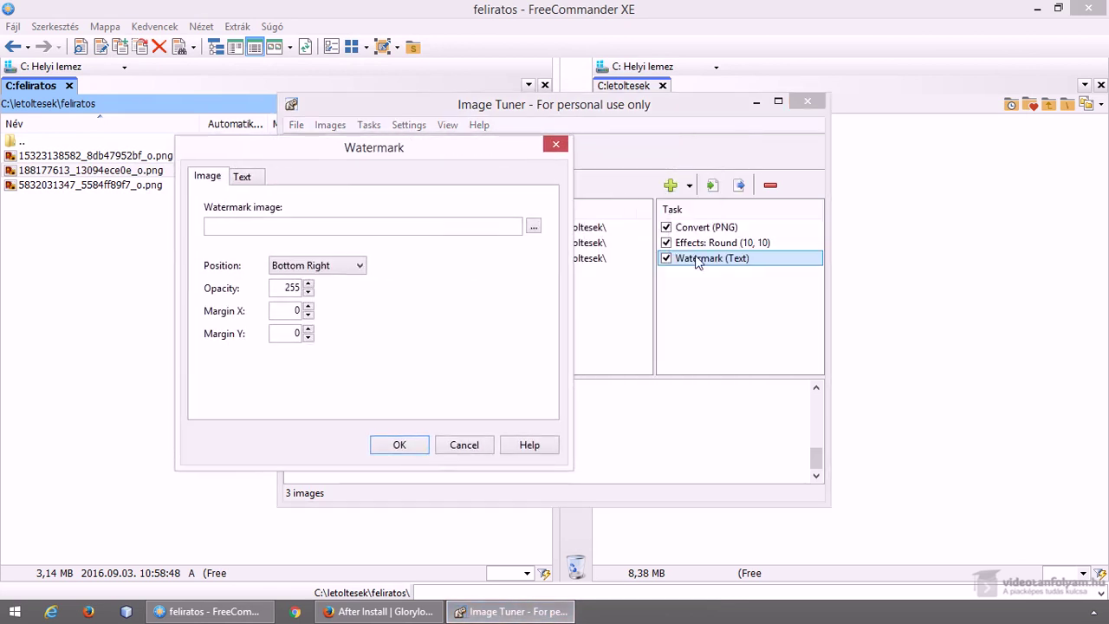
left_click(242, 176)
left_click(516, 223)
left_click(622, 210)
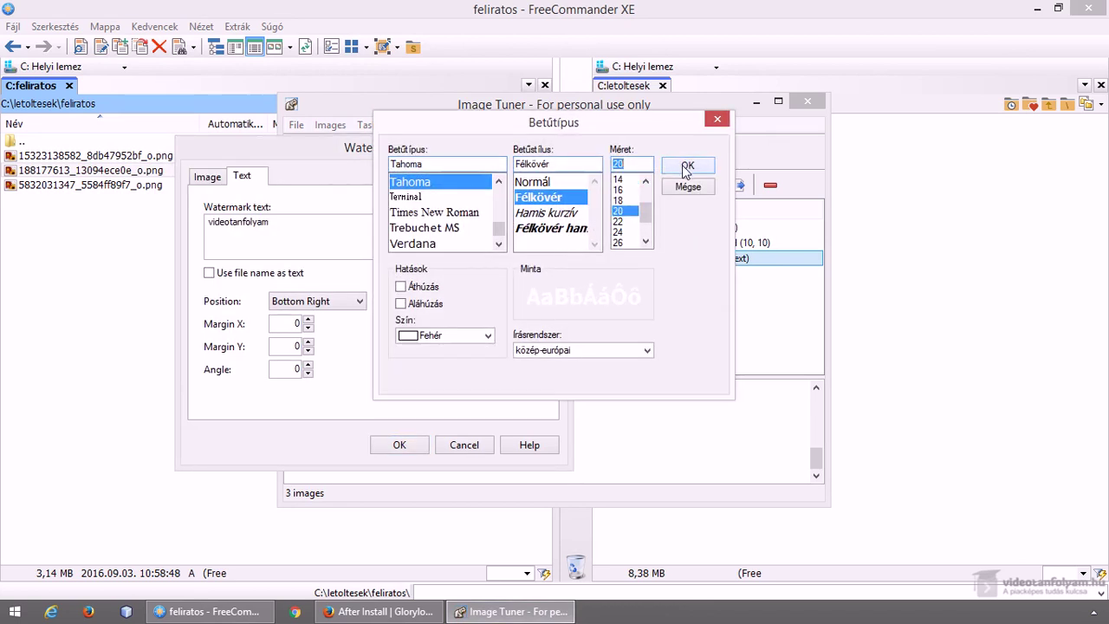
left_click(686, 166)
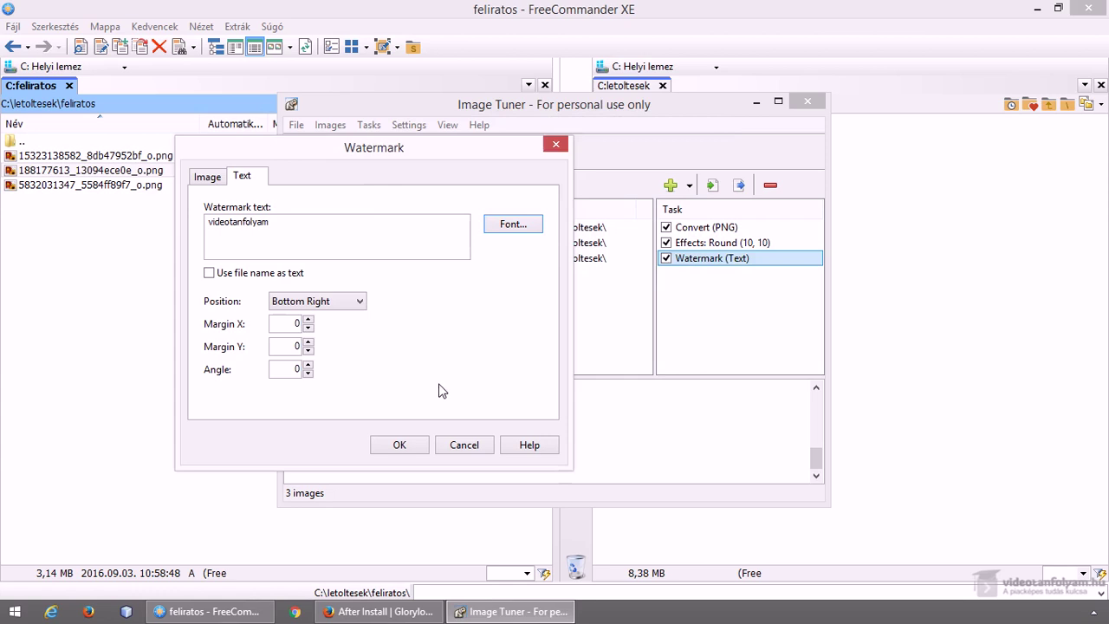
Apply the watermark settings, switch to FreeCommander, and permanently delete the three PNG files in the feliratos folder.
left_click(400, 444)
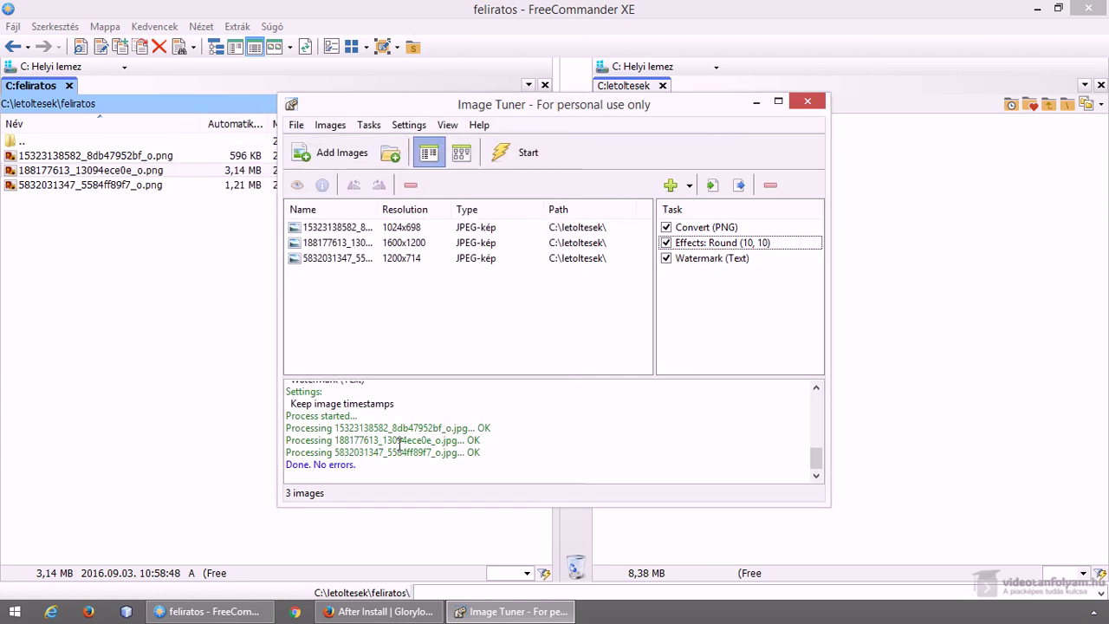
left_click(163, 159)
left_click(159, 185, "shift")
key("shift+Delete")
key("Return")
Switch back to Image Tuner and rerun the batch processing with the feliratos folder as the output folder.
left_click(530, 611)
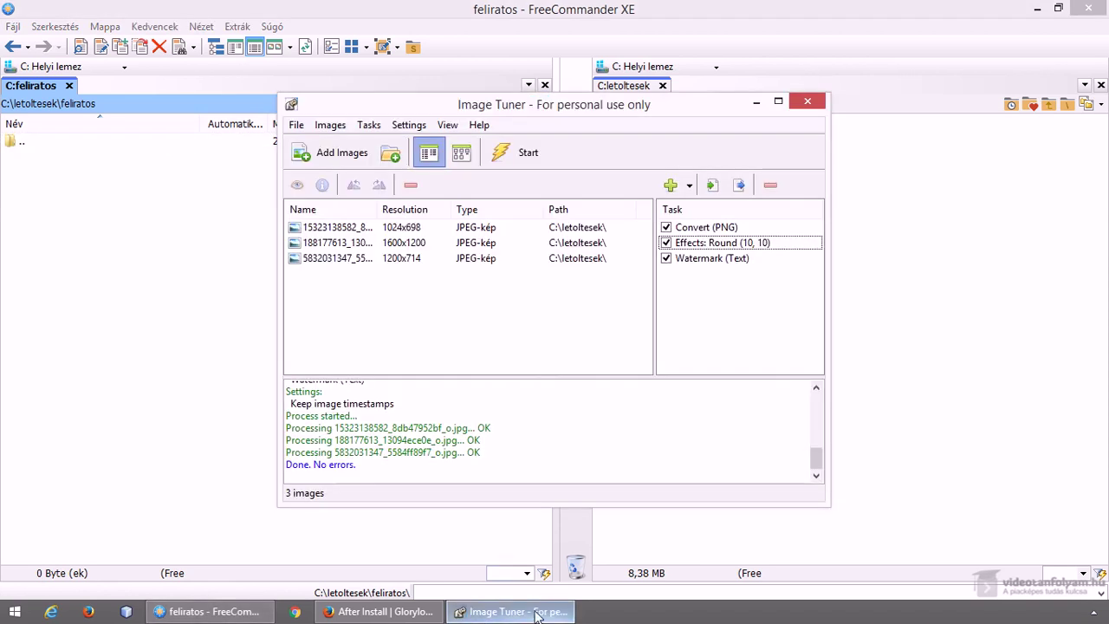
left_click(518, 152)
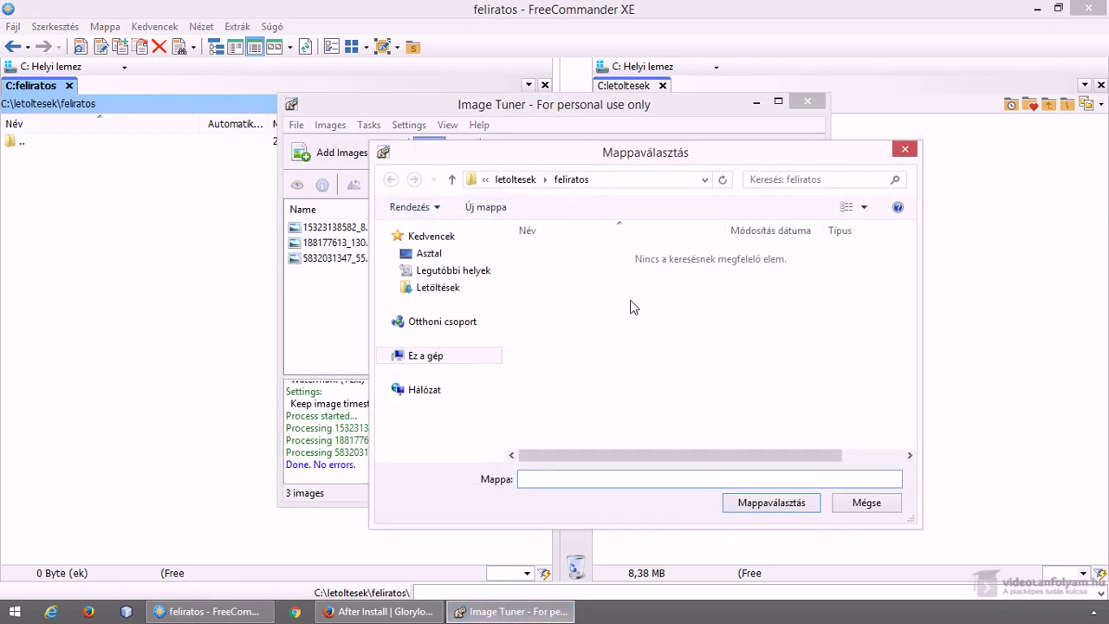
left_click(762, 502)
left_click(191, 290)
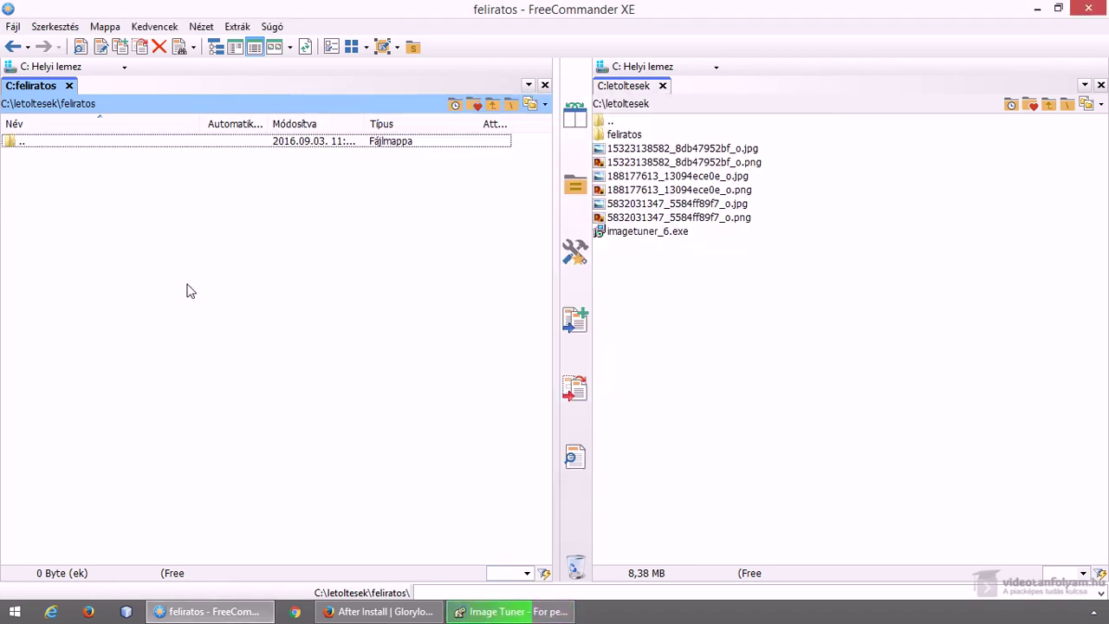
left_click(130, 185)
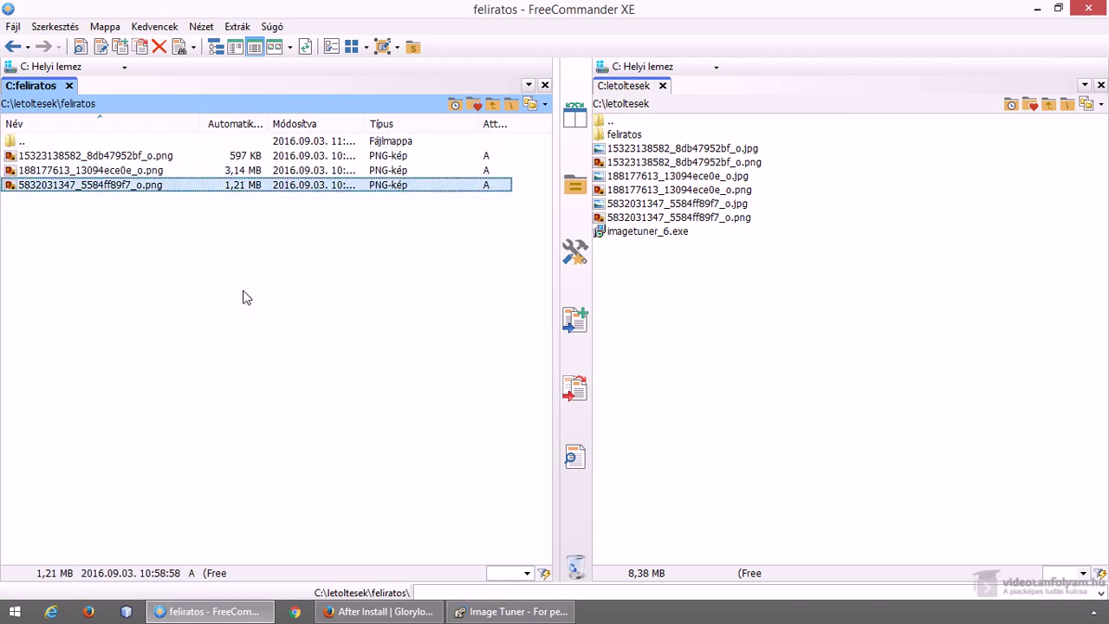
key("Return")
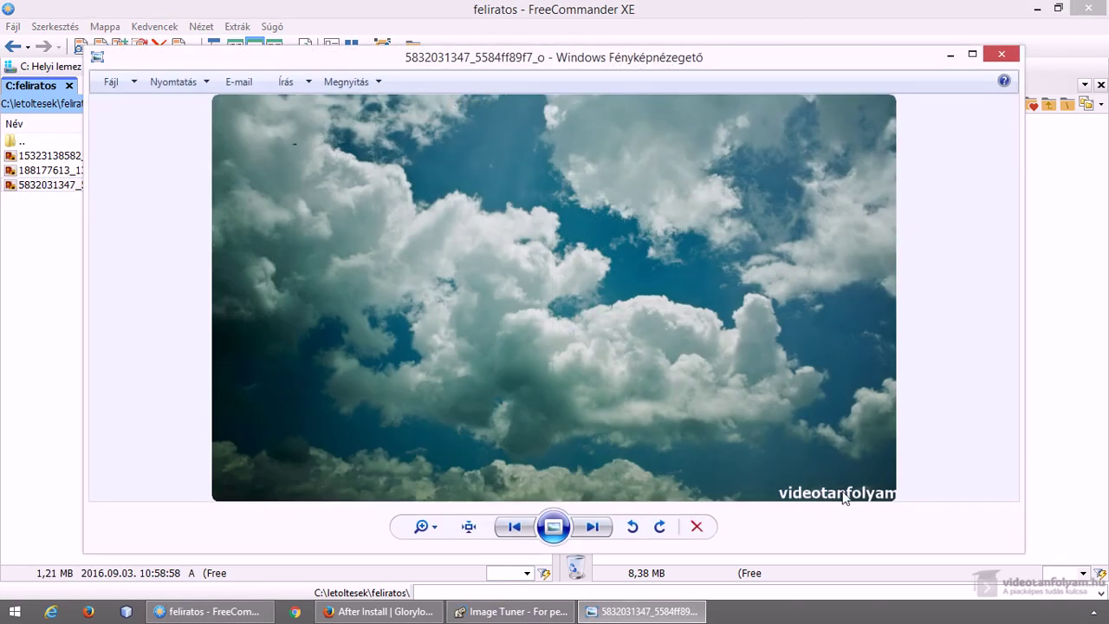
key("alt+F4")
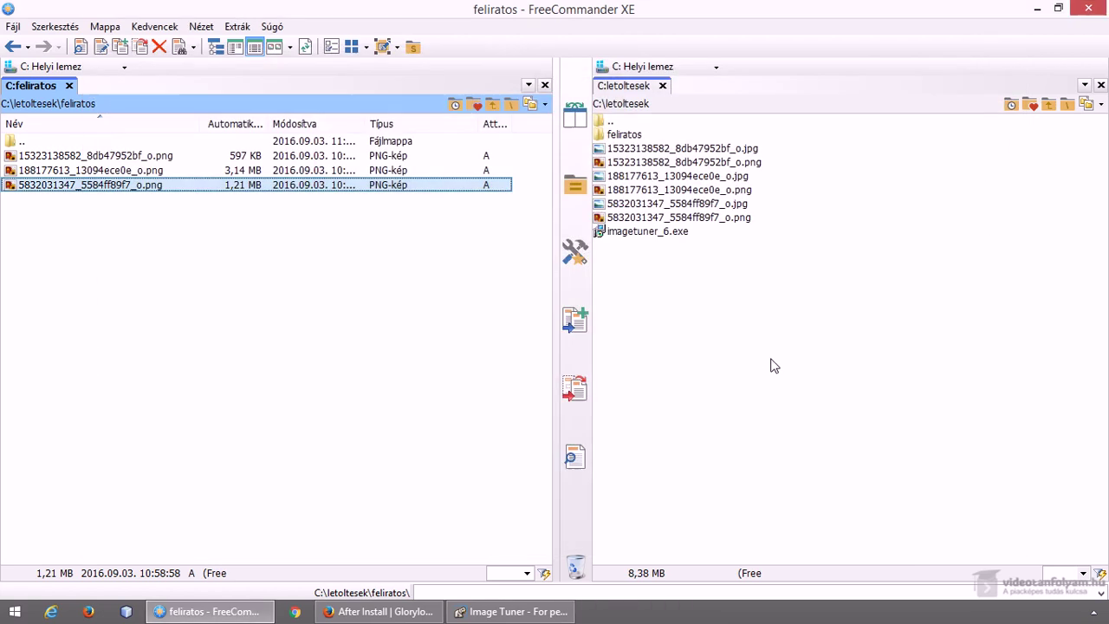
left_click(503, 612)
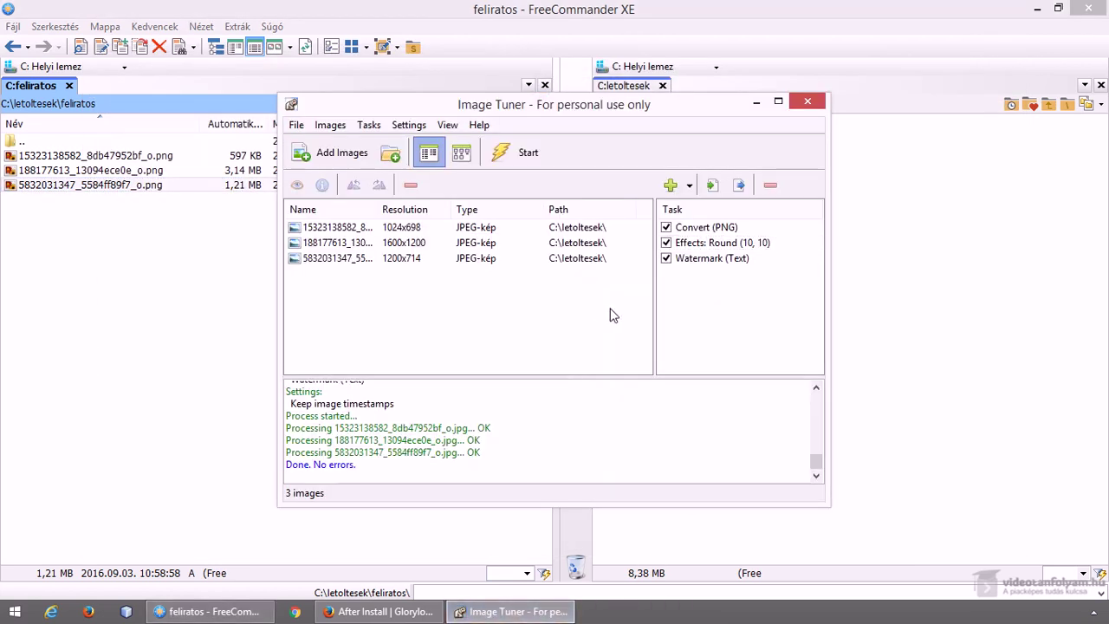